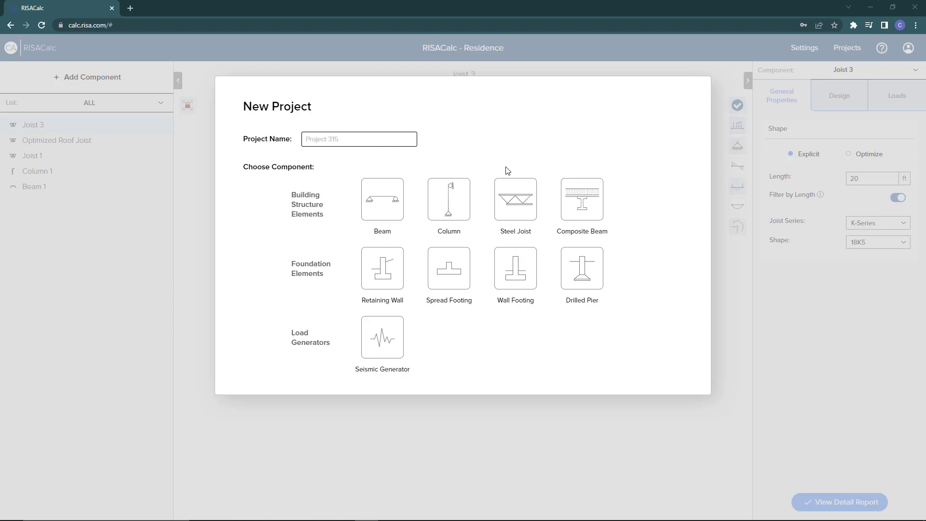
Step: Name the new project 'RISACalc - Restaurant' and add a Composite Beam to it
{"action": "left_click", "coordinate": [379, 141]}
{"action": "type", "text": "RISACalc - Restaurant"}
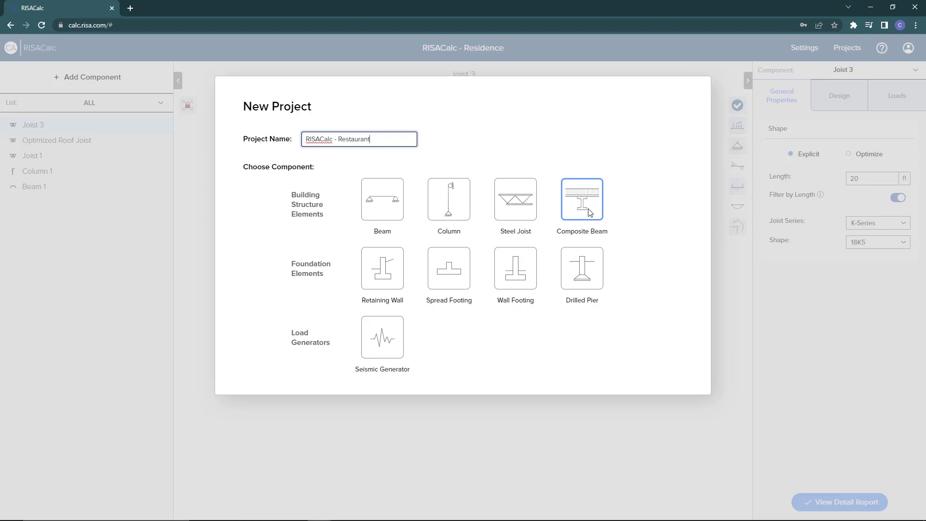
{"action": "left_click", "coordinate": [589, 212]}
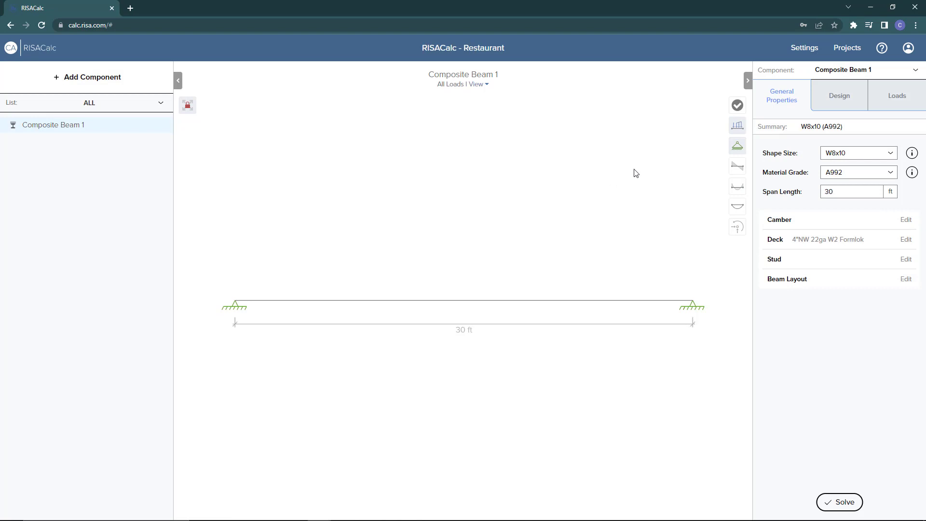
Step: Open the project Settings and check the Composite Steel Beam design code list without changing it
{"action": "left_click", "coordinate": [814, 50]}
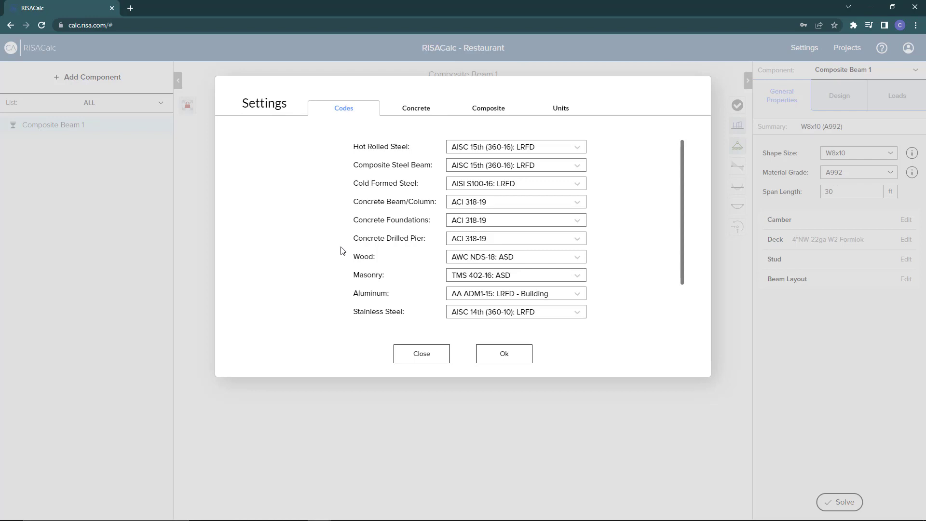
{"action": "left_click", "coordinate": [585, 170]}
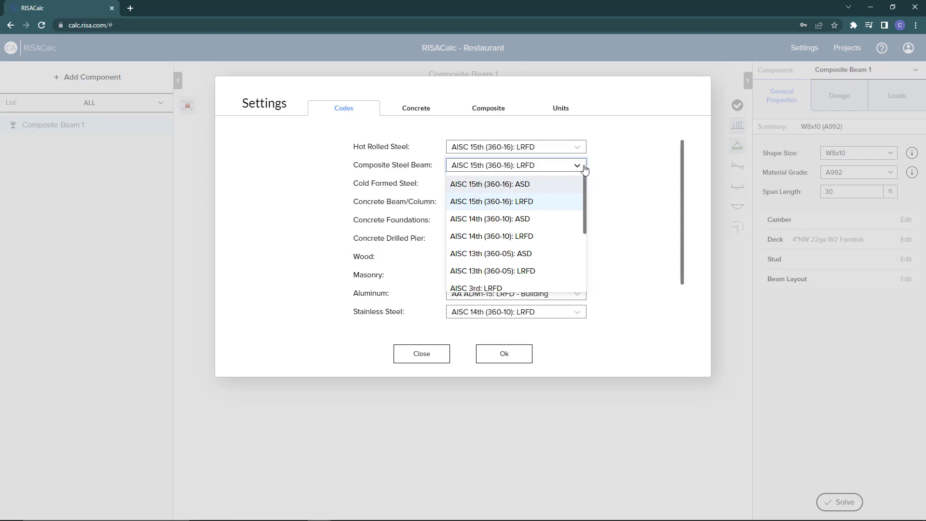
{"action": "left_click", "coordinate": [597, 162]}
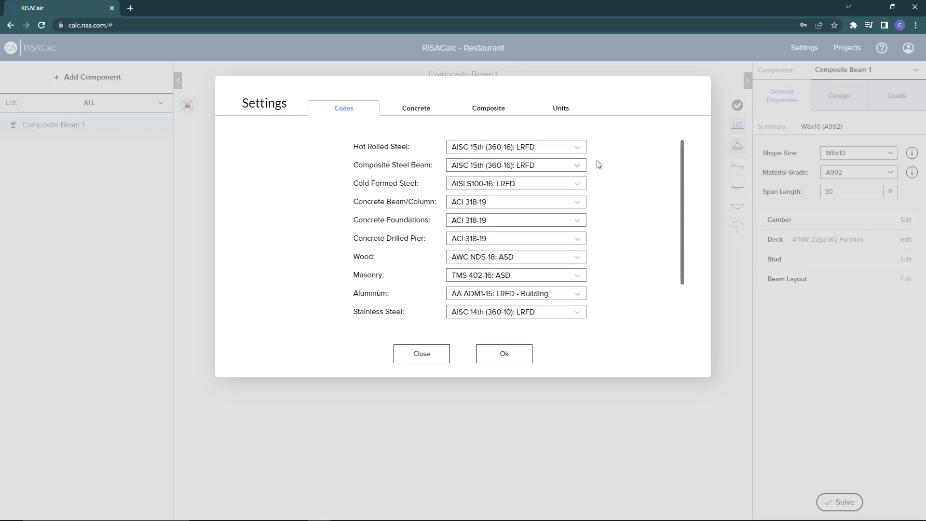
{"action": "left_click", "coordinate": [582, 167]}
{"action": "scroll", "coordinate": [553, 212], "scroll_direction": "down", "scroll_amount": 3}
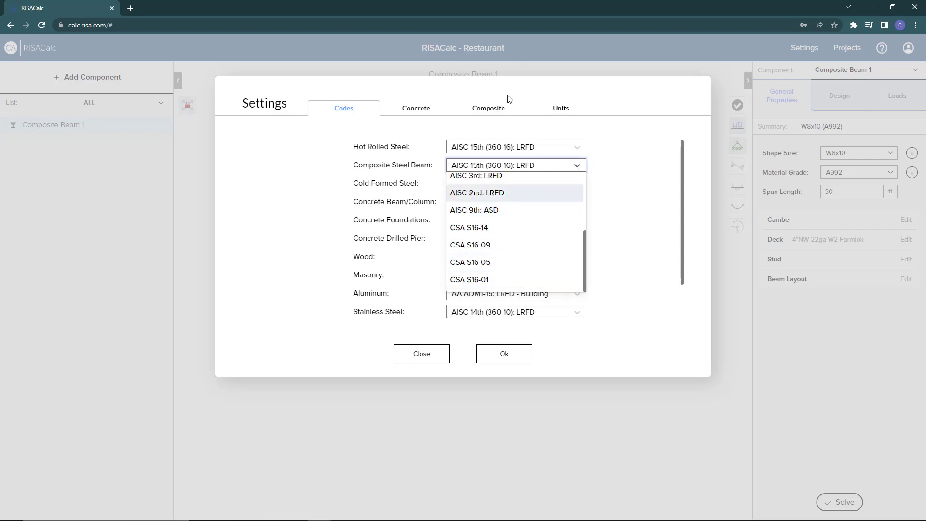
Step: Review the Composite tab limits: 25–100% composite, 4.5–36 in stud spacing, flange widths, 75% I-effective
{"action": "left_click", "coordinate": [478, 114]}
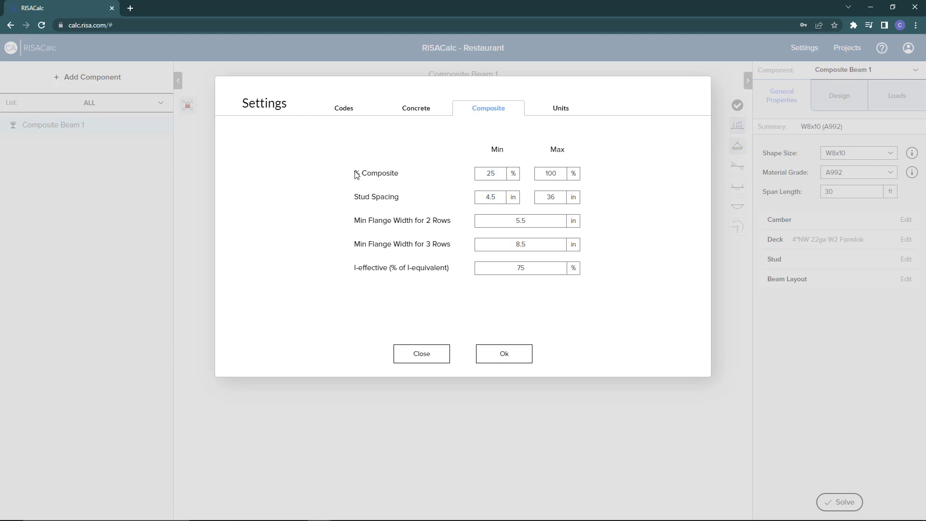
{"action": "double_click", "coordinate": [491, 174]}
{"action": "double_click", "coordinate": [489, 197]}
{"action": "double_click", "coordinate": [521, 221]}
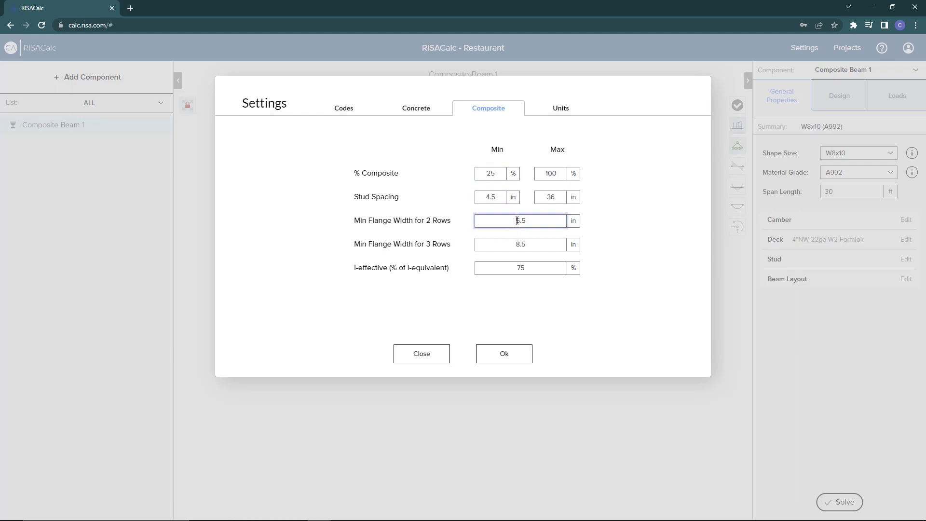
{"action": "double_click", "coordinate": [521, 244]}
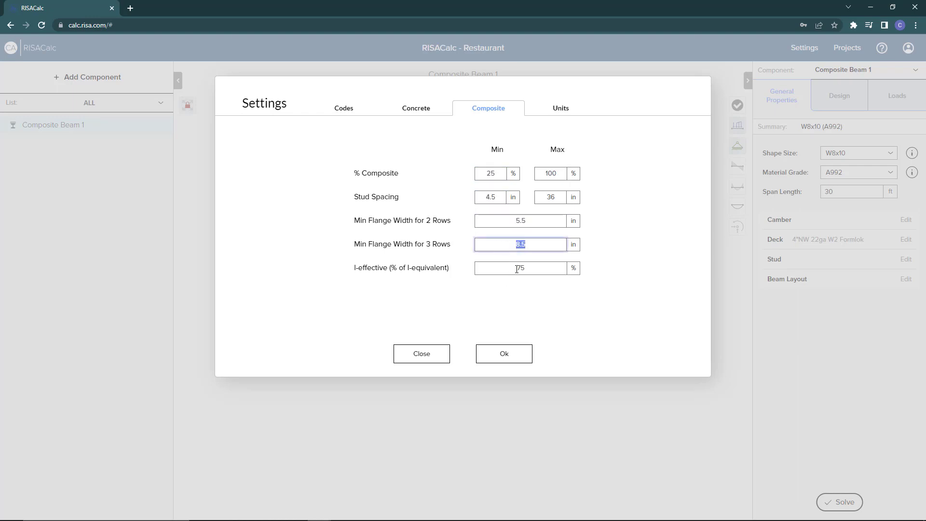
{"action": "double_click", "coordinate": [518, 268]}
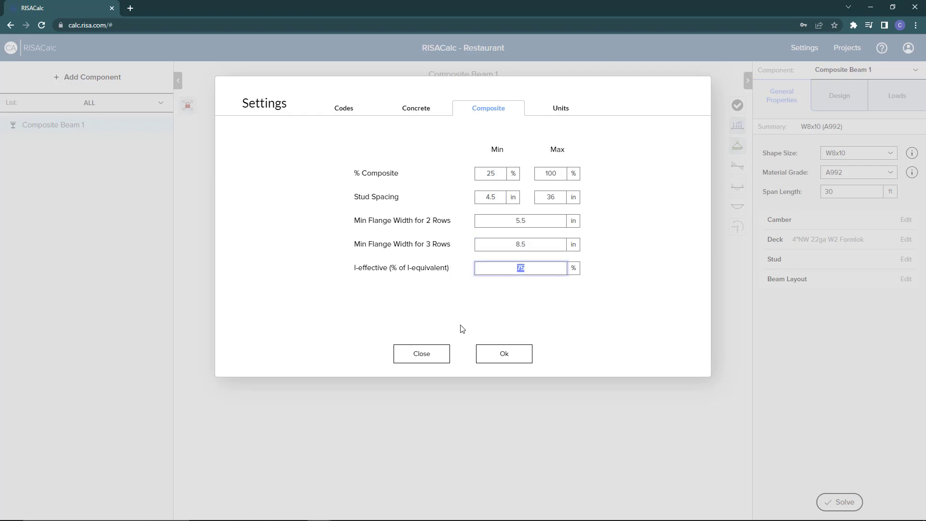
Step: Close Settings and set Composite Beam 1 to a W21x55 A992 section spanning 45 ft
{"action": "left_click", "coordinate": [435, 355]}
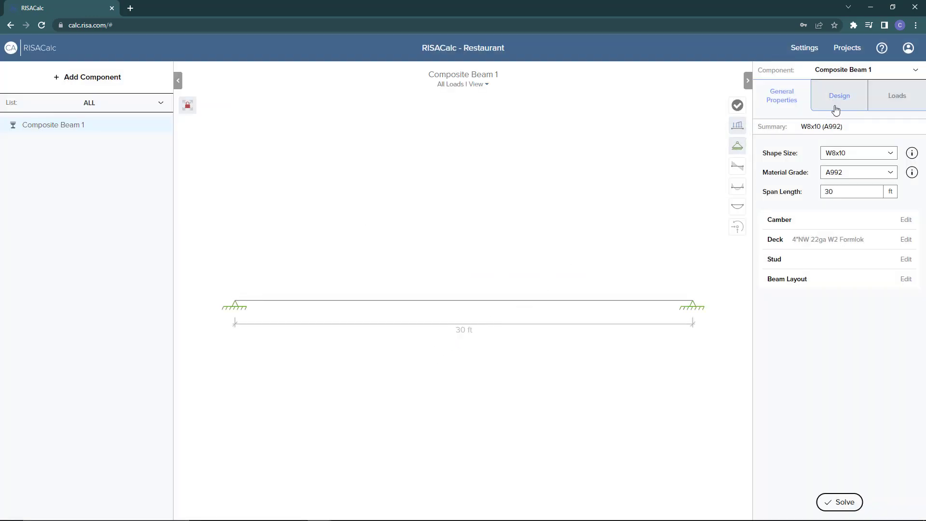
{"action": "left_click", "coordinate": [891, 155]}
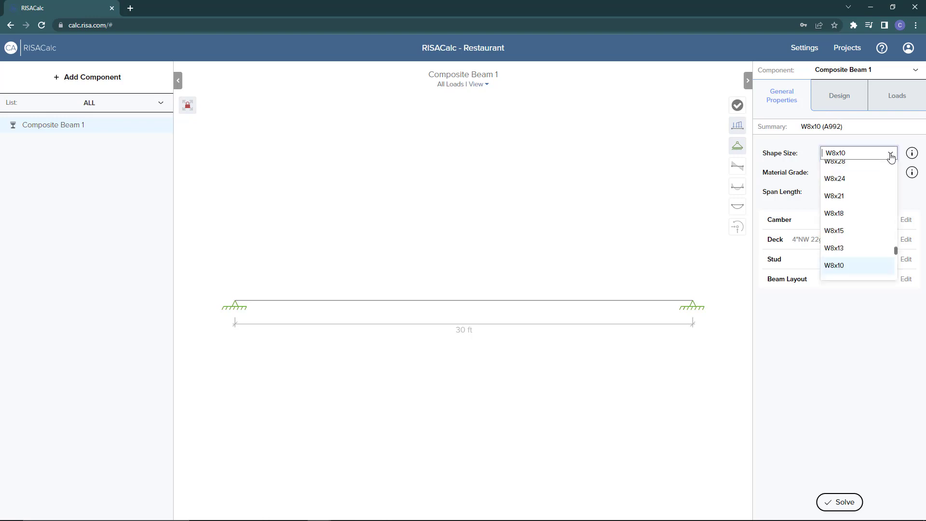
{"action": "type", "text": "w21x"}
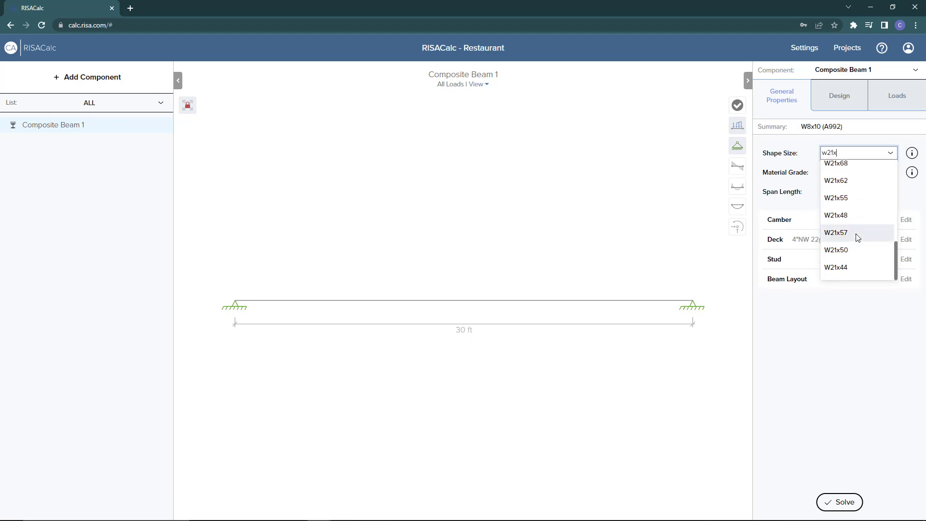
{"action": "left_click", "coordinate": [854, 198]}
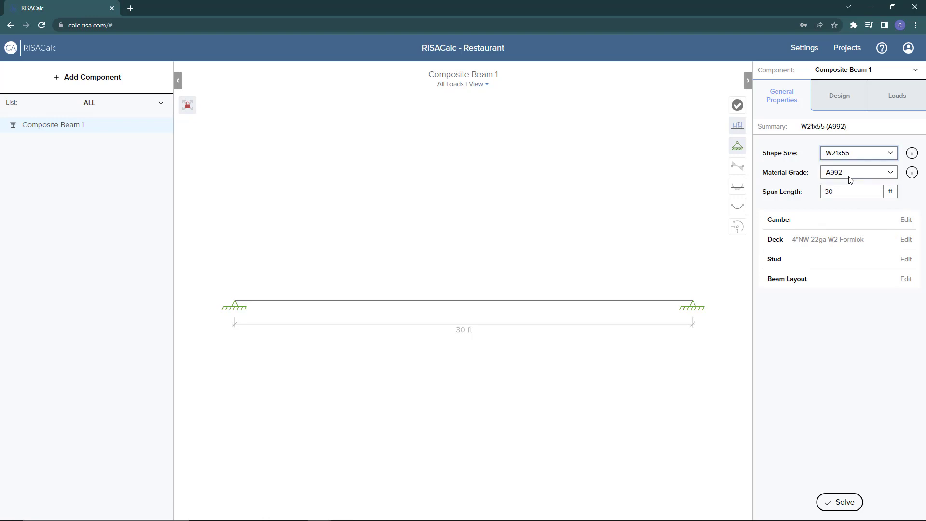
{"action": "left_click", "coordinate": [890, 177]}
{"action": "left_click", "coordinate": [874, 198]}
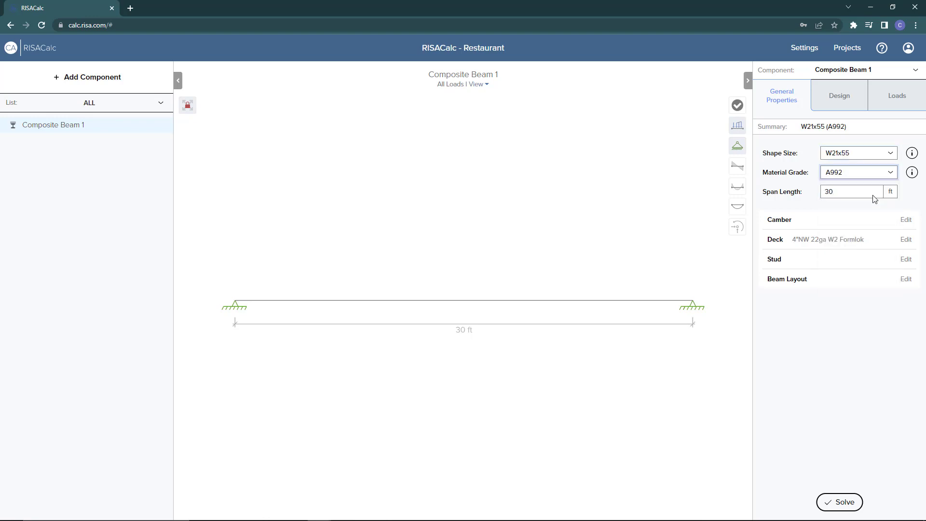
{"action": "key", "text": "Tab"}
{"action": "type", "text": "45"}
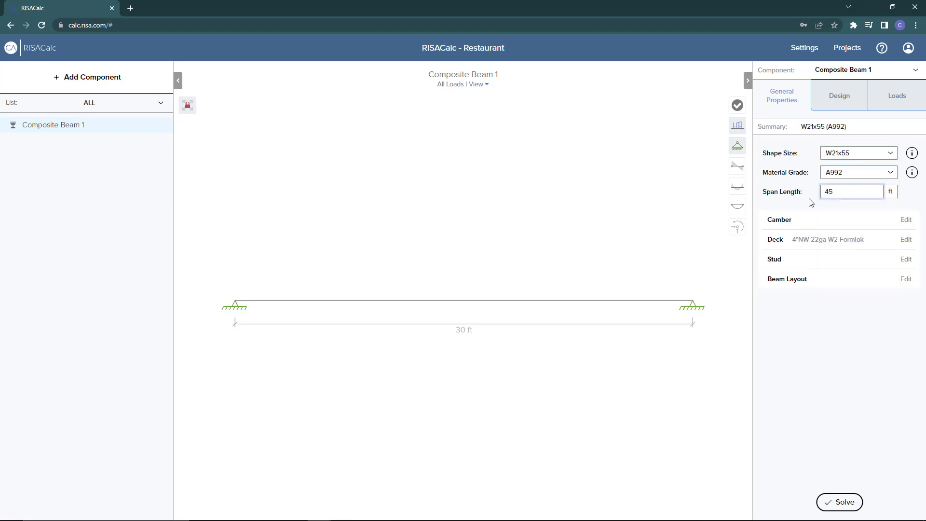
{"action": "left_click", "coordinate": [812, 202]}
Step: Keep camber optimized at 0.75–3 in, 0.25 in increment, 75% DL with Self Weight included
{"action": "left_click", "coordinate": [814, 220]}
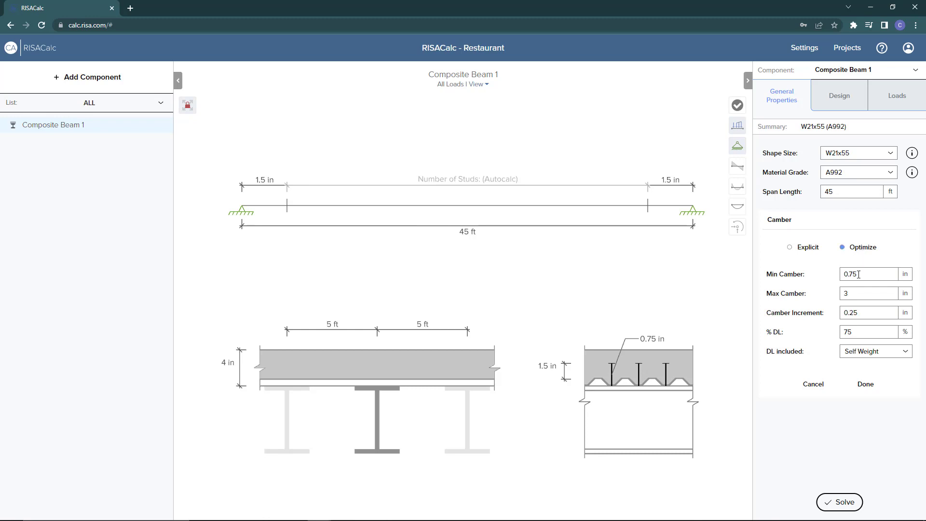
{"action": "left_click_drag", "start_coordinate": [858, 275], "coordinate": [841, 276]}
{"action": "double_click", "coordinate": [842, 298]}
{"action": "double_click", "coordinate": [843, 314]}
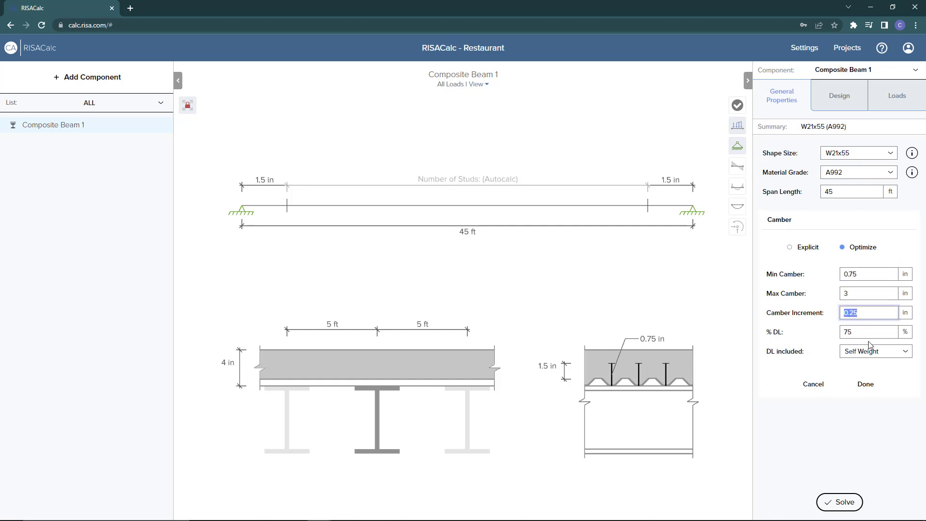
{"action": "left_click", "coordinate": [844, 334]}
{"action": "double_click", "coordinate": [837, 334]}
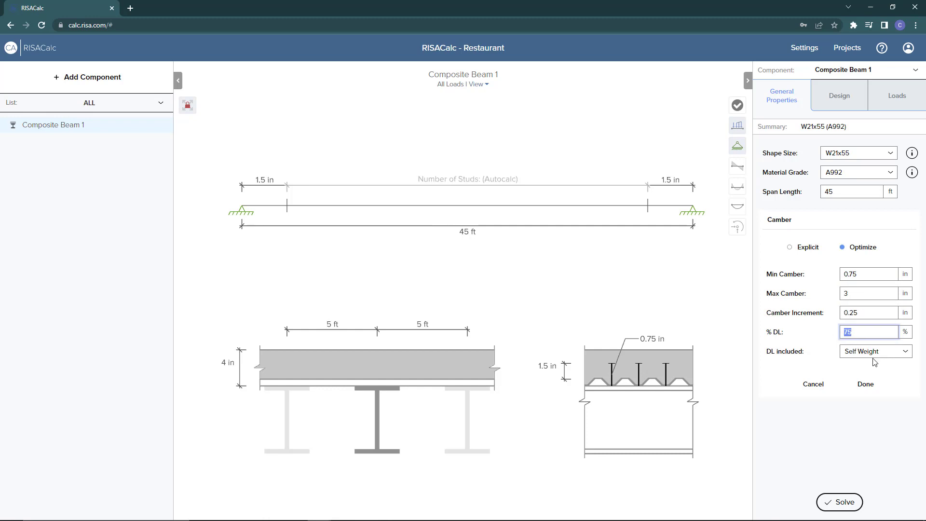
{"action": "left_click", "coordinate": [909, 357]}
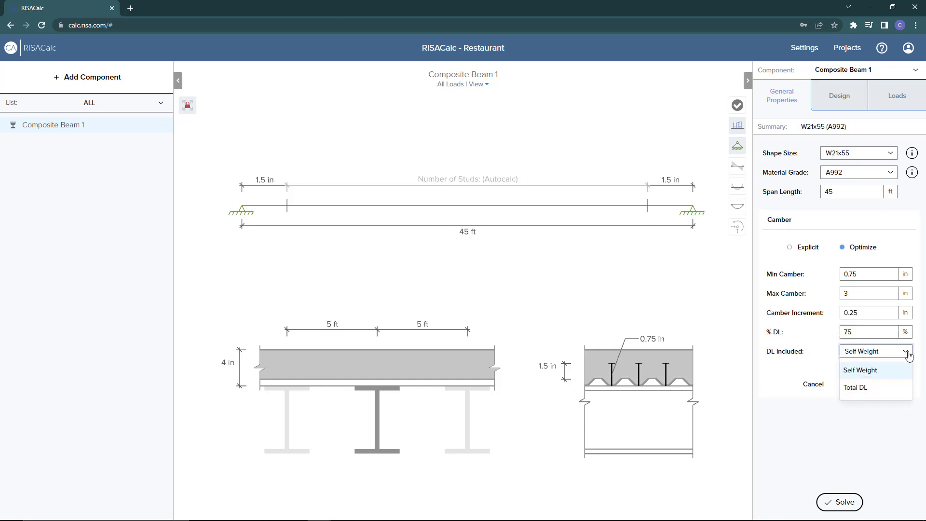
{"action": "left_click", "coordinate": [909, 355]}
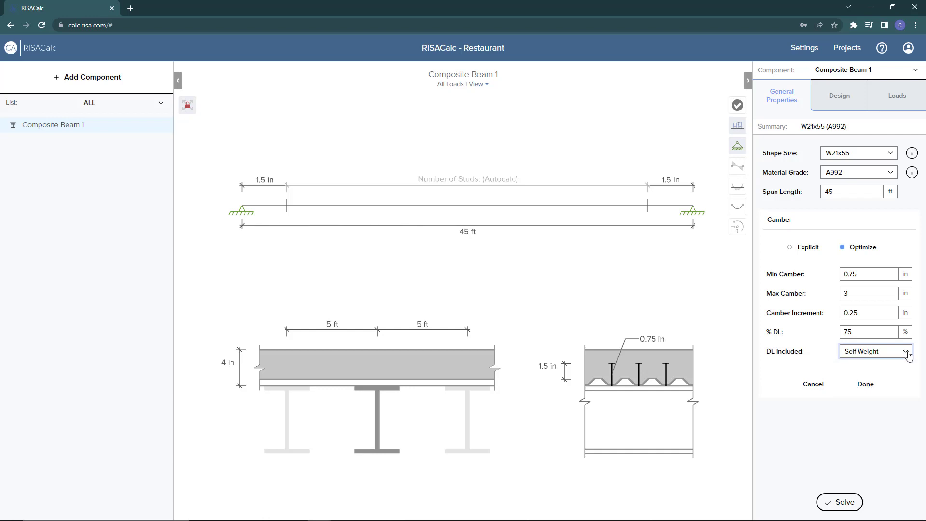
{"action": "left_click", "coordinate": [867, 388]}
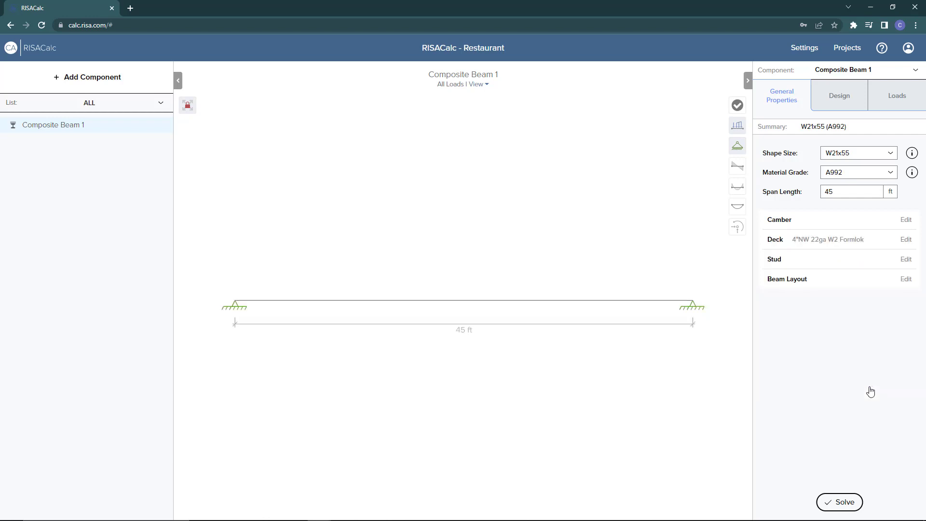
Step: Set the metal deck to Vulcraft 3VLI, gauge 18, running perpendicular to the beam
{"action": "left_click", "coordinate": [776, 240]}
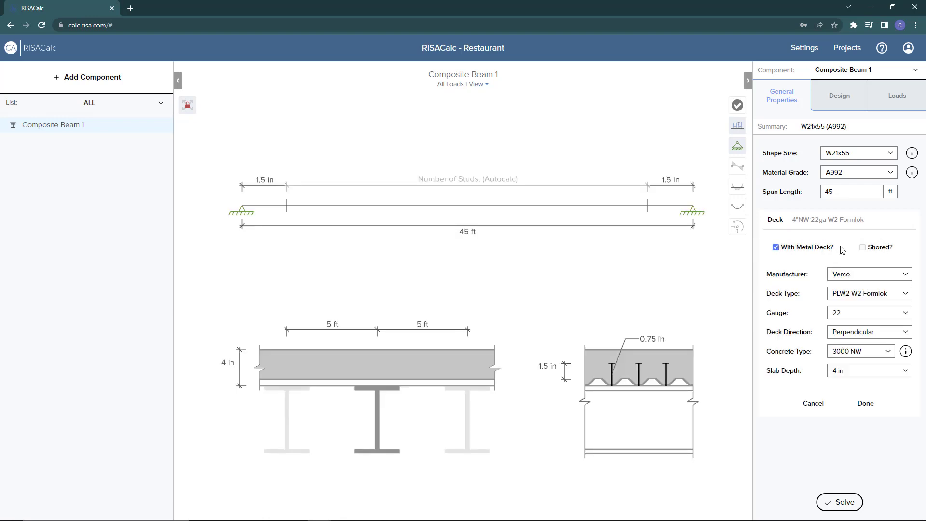
{"action": "mouse_move", "coordinate": [890, 257]}
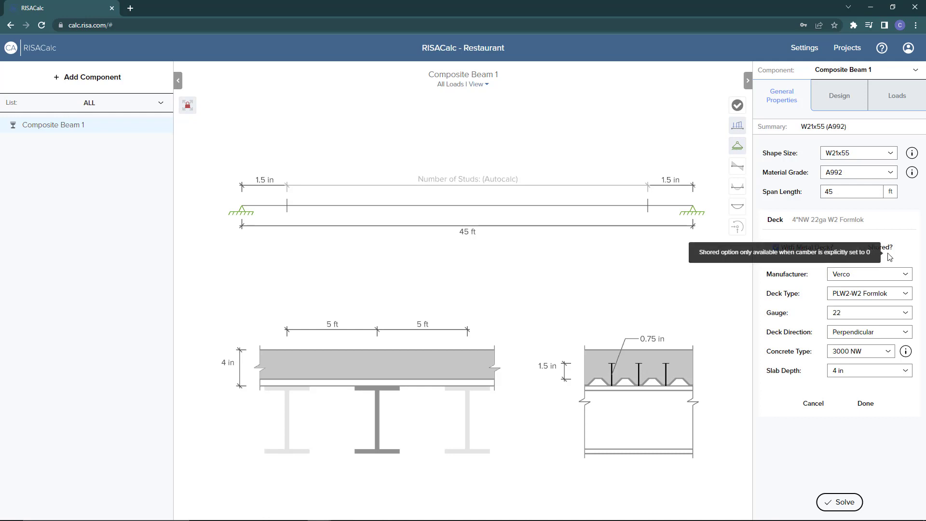
{"action": "left_click", "coordinate": [907, 275]}
{"action": "left_click", "coordinate": [869, 312]}
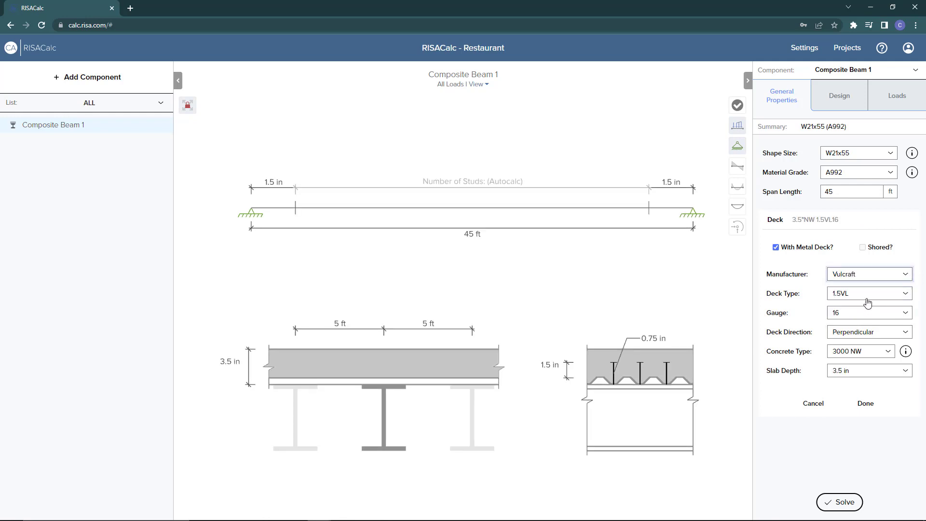
{"action": "left_click", "coordinate": [869, 301]}
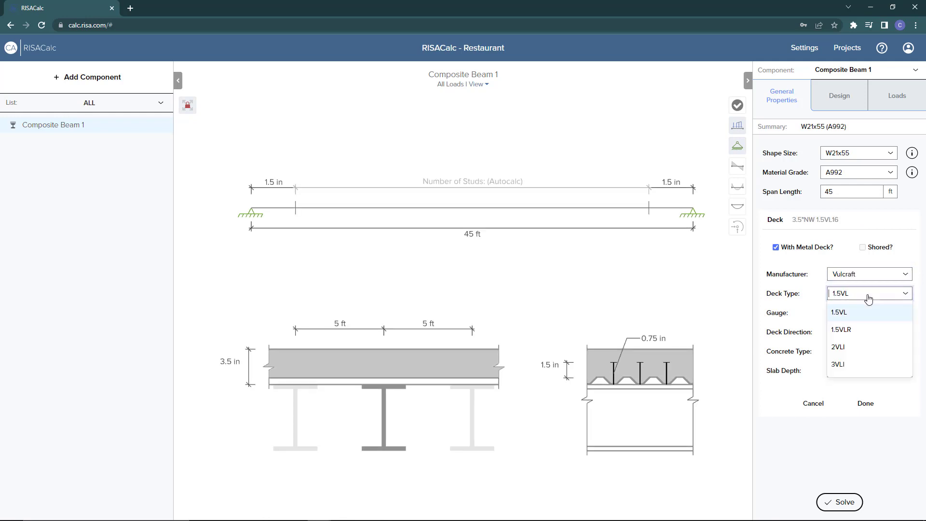
{"action": "left_click", "coordinate": [845, 368]}
{"action": "left_click", "coordinate": [876, 317]}
{"action": "left_click", "coordinate": [850, 351]}
{"action": "left_click", "coordinate": [895, 337]}
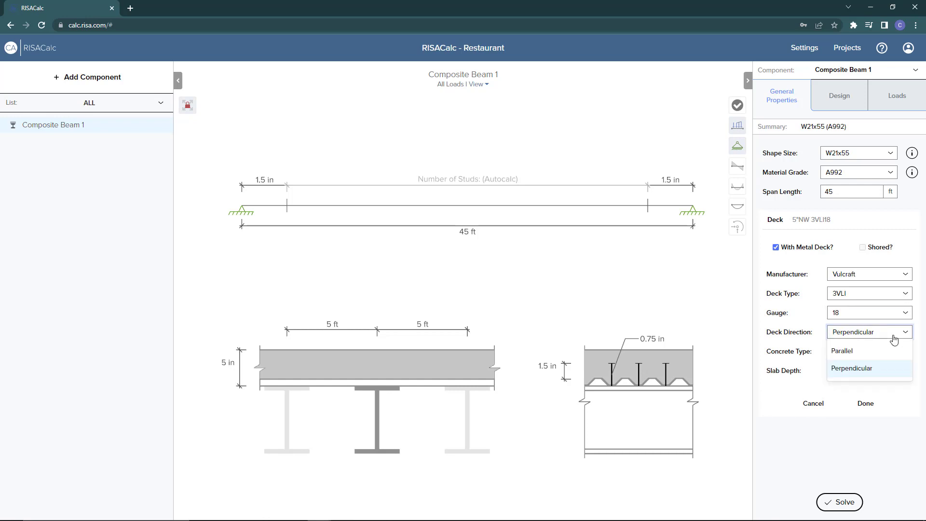
{"action": "left_click", "coordinate": [895, 339]}
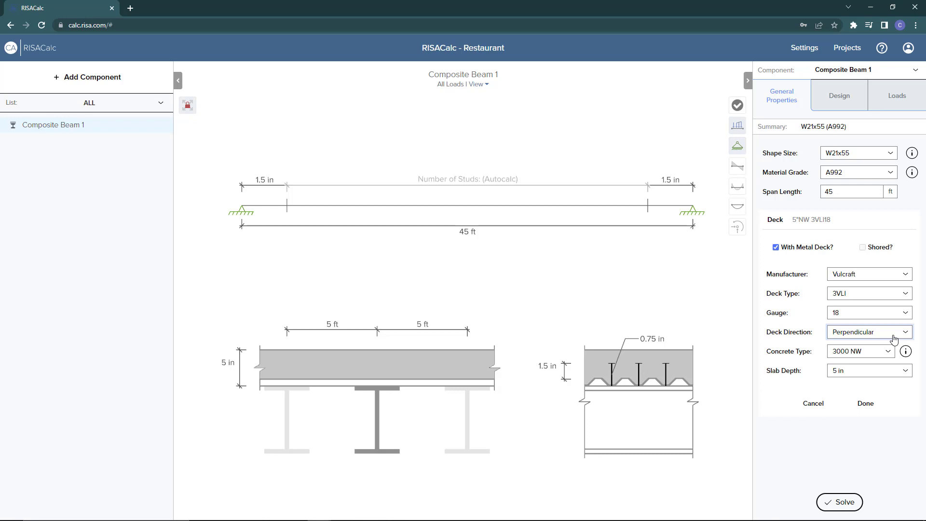
Step: Choose 4000 NW concrete with a 7.5 in slab depth and save the deck settings
{"action": "left_click", "coordinate": [893, 355]}
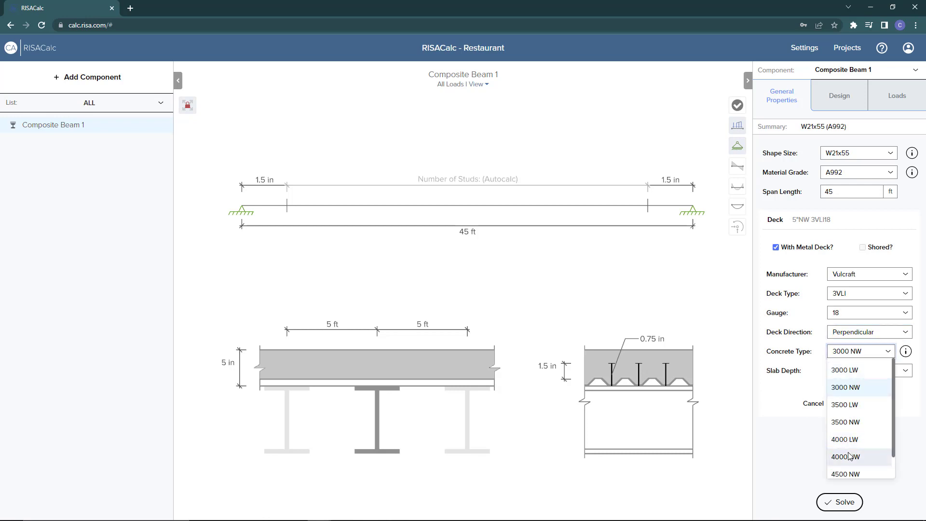
{"action": "left_click", "coordinate": [849, 457]}
{"action": "left_click", "coordinate": [872, 374]}
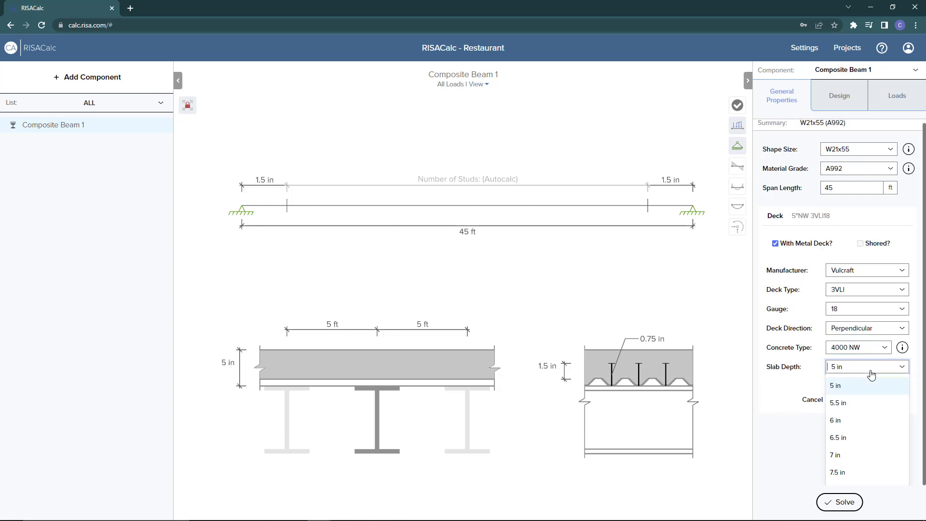
{"action": "left_click", "coordinate": [866, 472]}
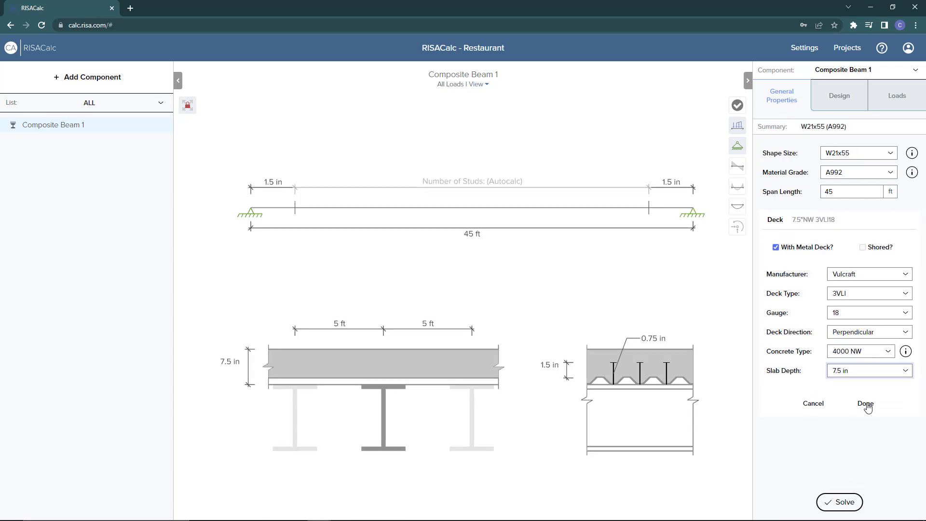
{"action": "left_click", "coordinate": [866, 405]}
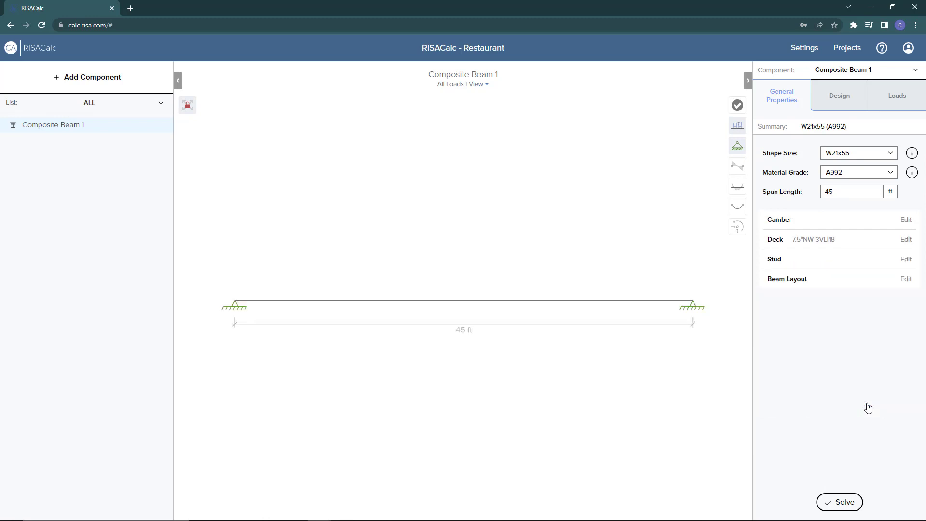
{"action": "left_click", "coordinate": [876, 246]}
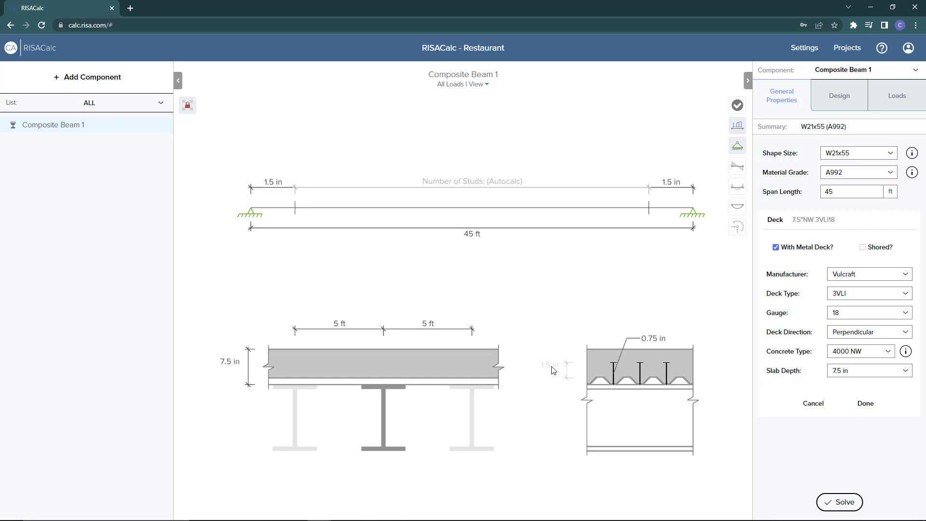
{"action": "left_click", "coordinate": [553, 371]}
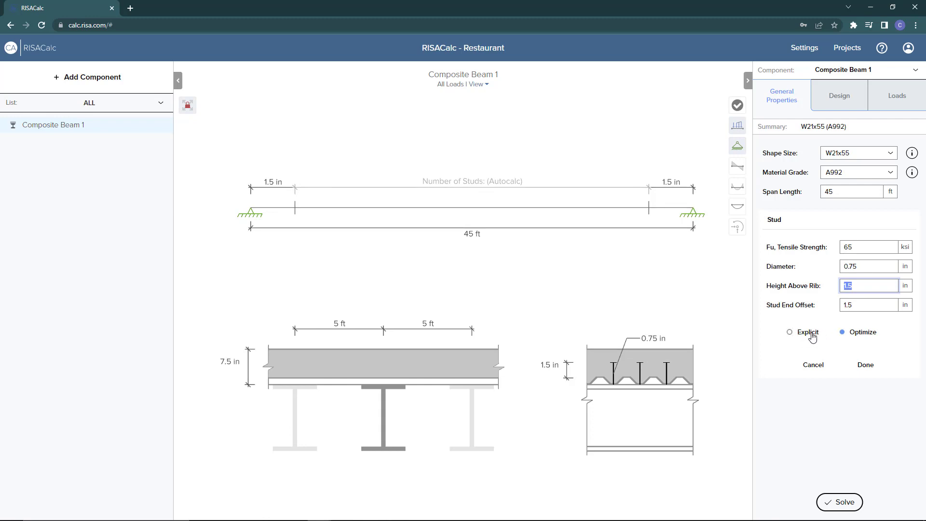
{"action": "left_click", "coordinate": [866, 367]}
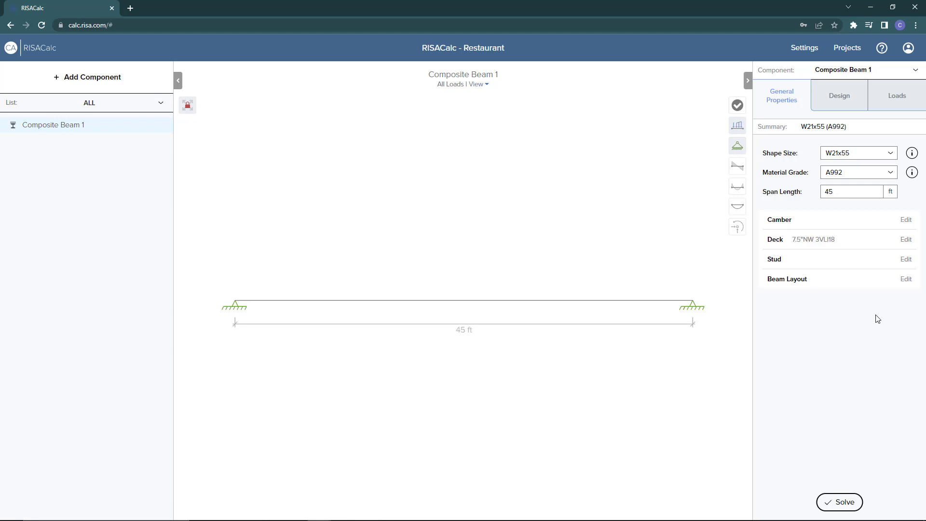
{"action": "left_click", "coordinate": [907, 279]}
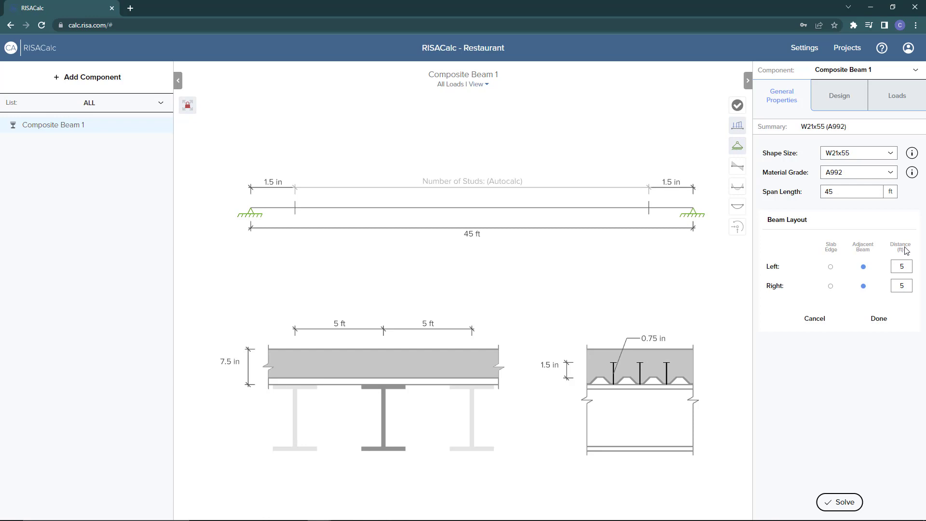
{"action": "left_click", "coordinate": [880, 322]}
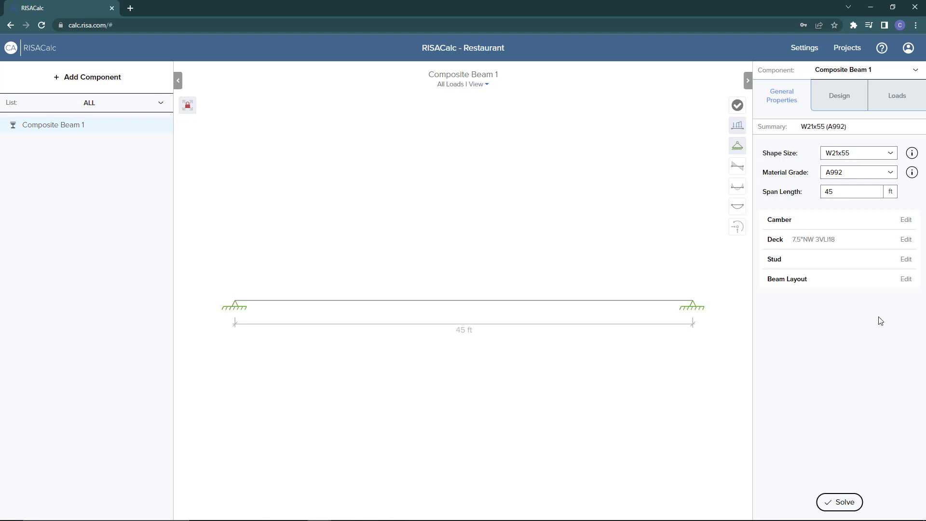
Step: Set the beam's top brace to Fully Braced on the Design tab, then switch to Loads
{"action": "left_click", "coordinate": [850, 110]}
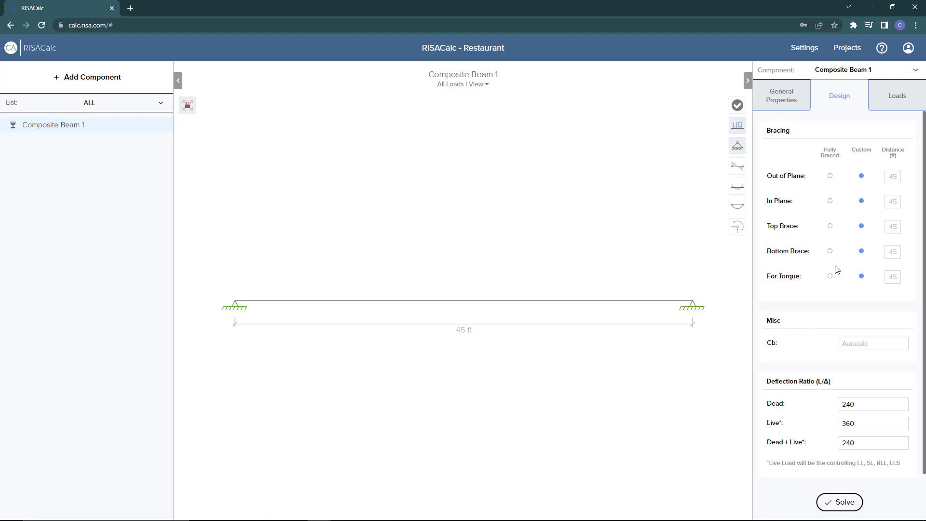
{"action": "left_click", "coordinate": [830, 226]}
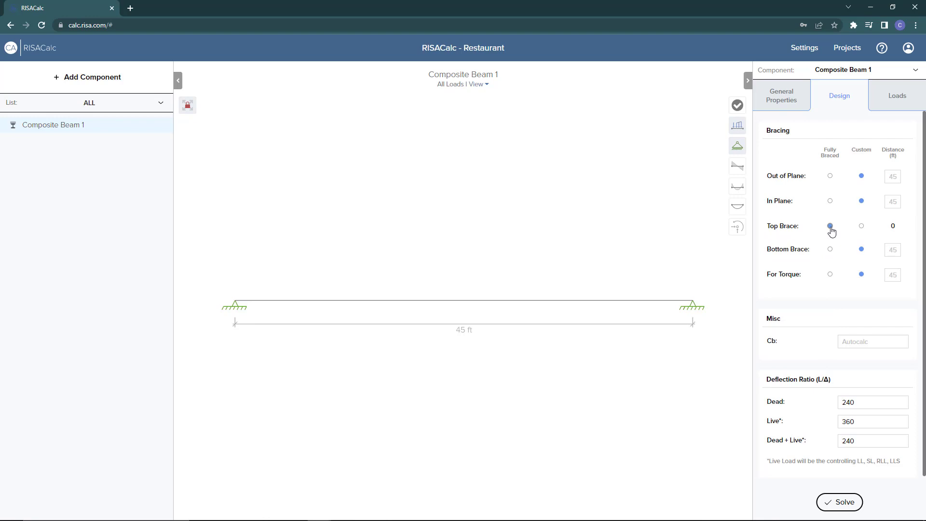
{"action": "scroll", "coordinate": [831, 233], "scroll_direction": "down", "scroll_amount": 1}
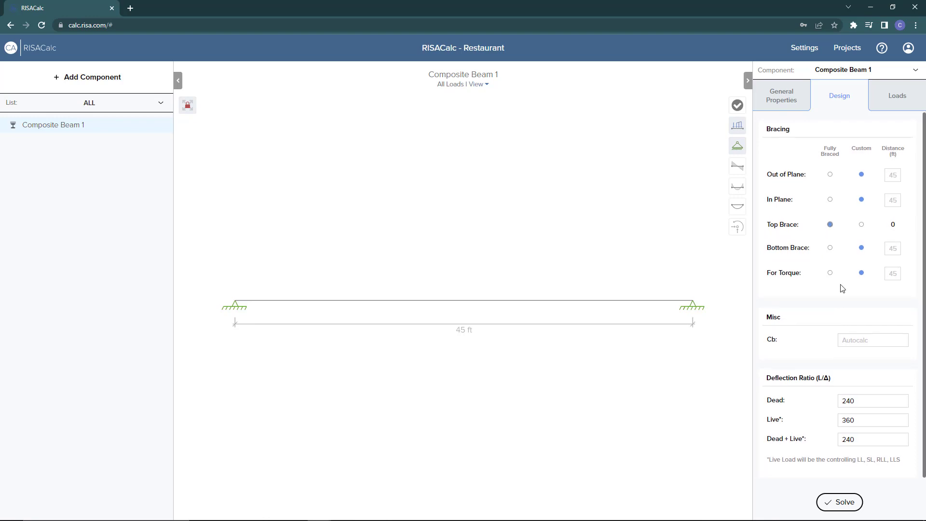
{"action": "left_click", "coordinate": [912, 105]}
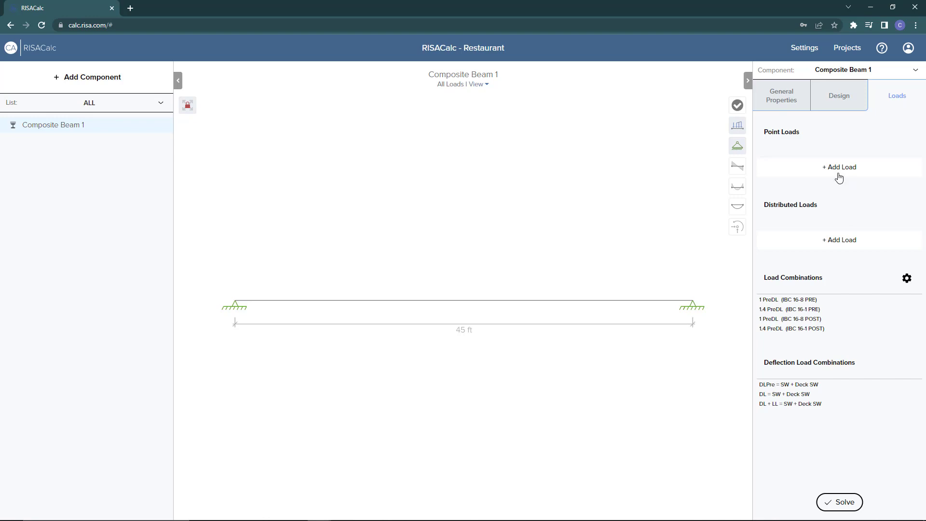
Step: Add a full-span Construction Live Load distributed load of 0.25 klf
{"action": "left_click", "coordinate": [840, 241]}
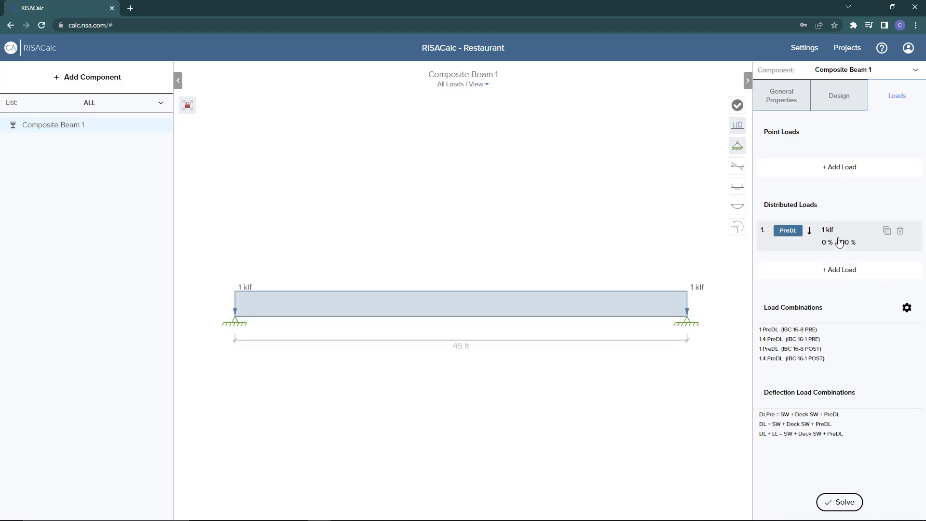
{"action": "left_click", "coordinate": [839, 242]}
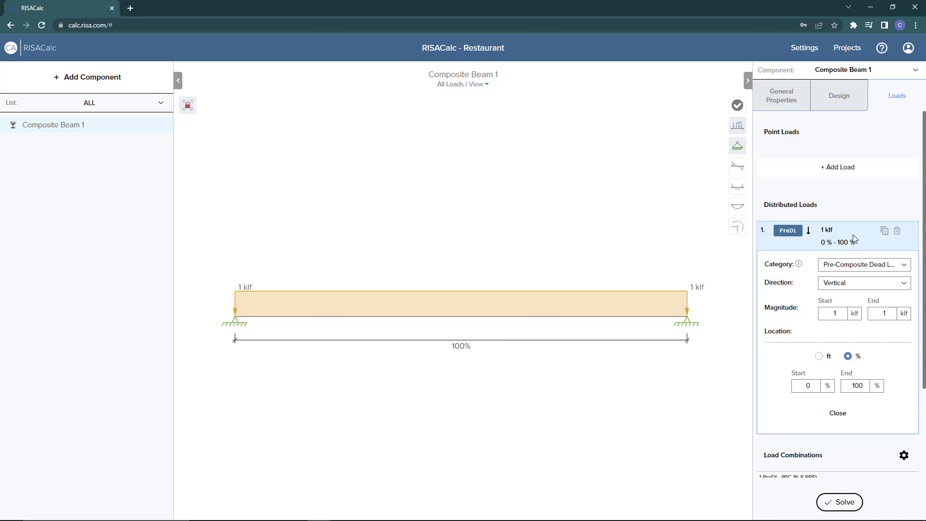
{"action": "left_click", "coordinate": [903, 265]}
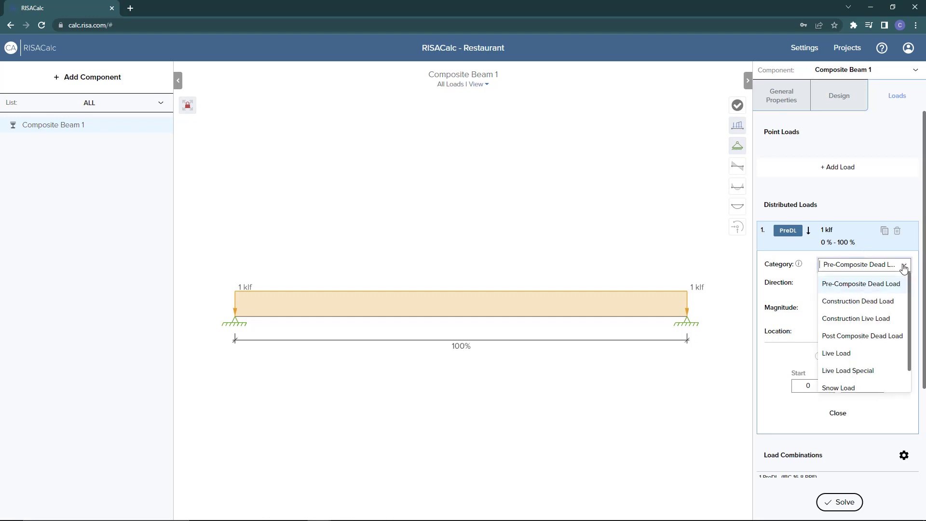
{"action": "left_click", "coordinate": [883, 319]}
{"action": "double_click", "coordinate": [846, 314]}
{"action": "type", "text": ".25"}
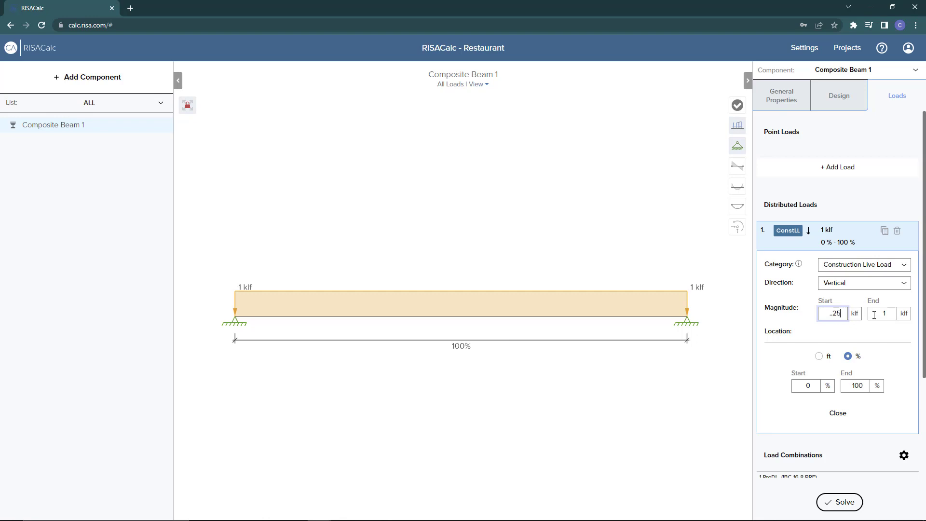
{"action": "key", "text": "Tab"}
{"action": "double_click", "coordinate": [838, 315]}
{"action": "type", "text": ".25"}
{"action": "key", "text": "Tab"}
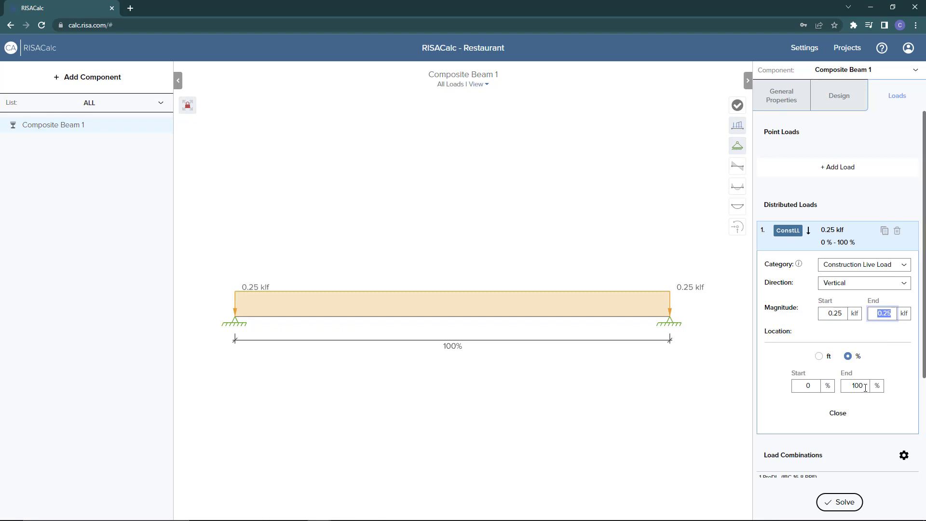
{"action": "left_click", "coordinate": [842, 414]}
Step: Add a second distributed load: Post Composite Dead Load of 0.1 klf over the full span
{"action": "left_click", "coordinate": [840, 271]}
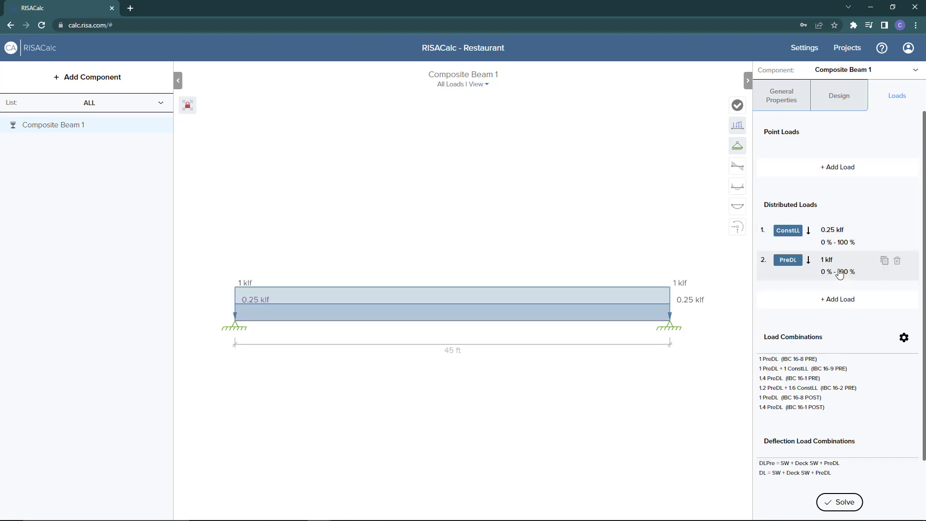
{"action": "left_click", "coordinate": [902, 298]}
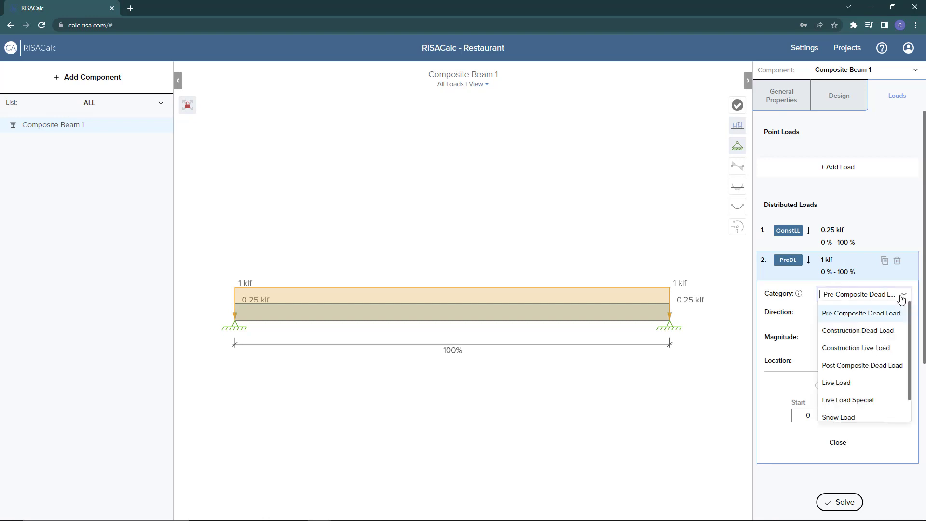
{"action": "left_click", "coordinate": [870, 369]}
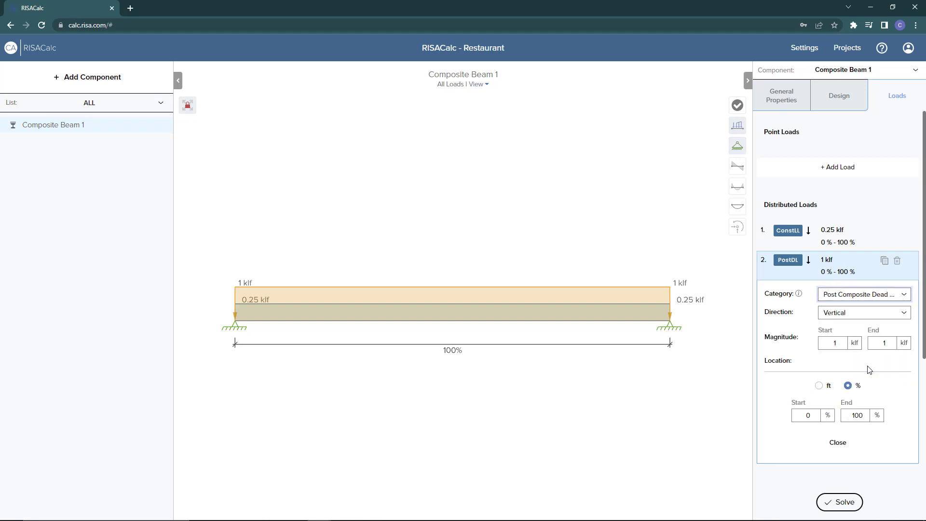
{"action": "left_click", "coordinate": [839, 344]}
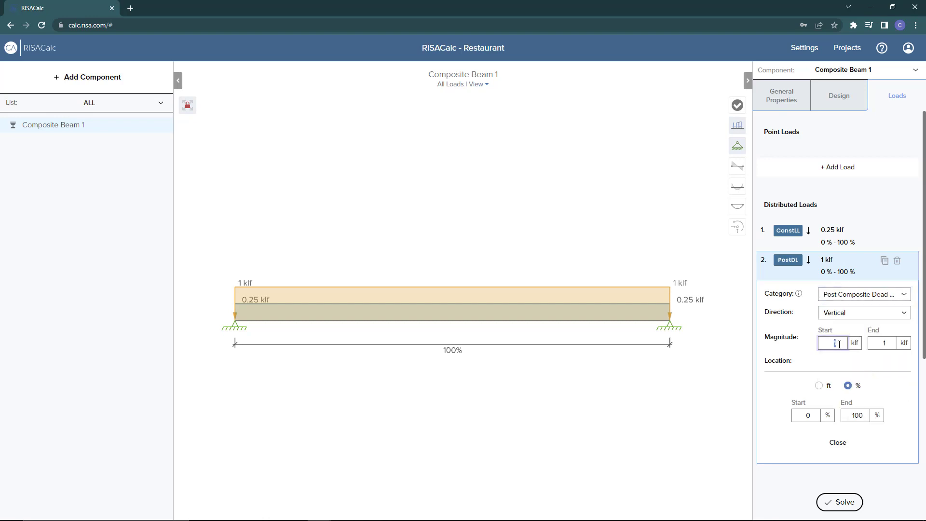
{"action": "type", "text": ".1"}
{"action": "left_click", "coordinate": [882, 343]}
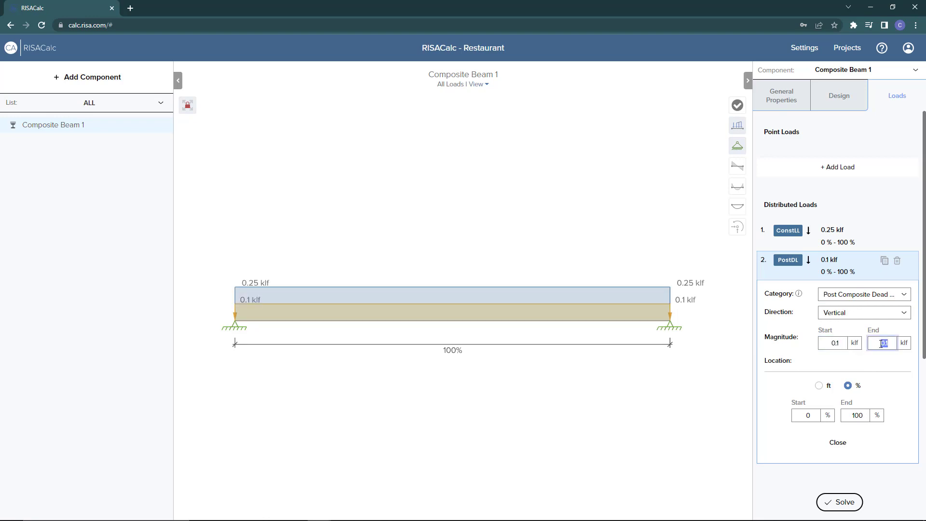
{"action": "left_click", "coordinate": [837, 443]}
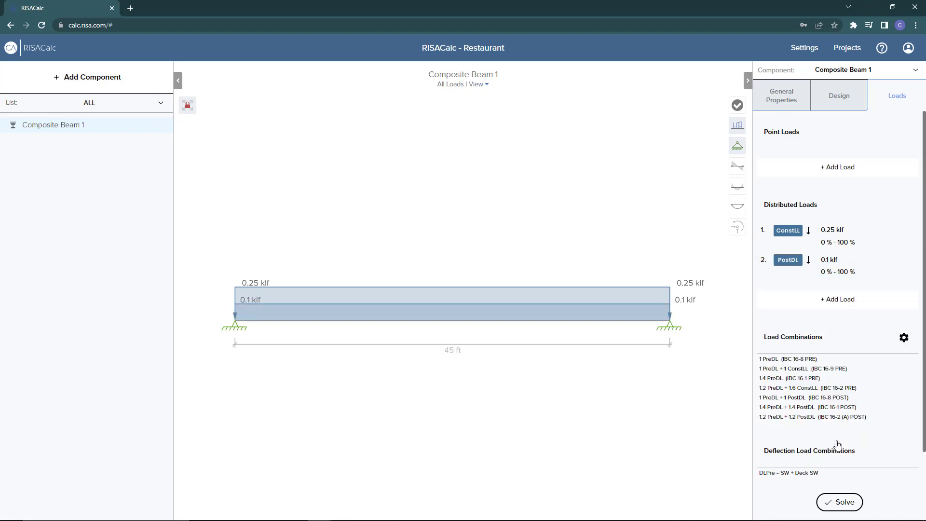
Step: Add a third distributed load: Live Load of 1 klf over the full span
{"action": "left_click", "coordinate": [841, 300]}
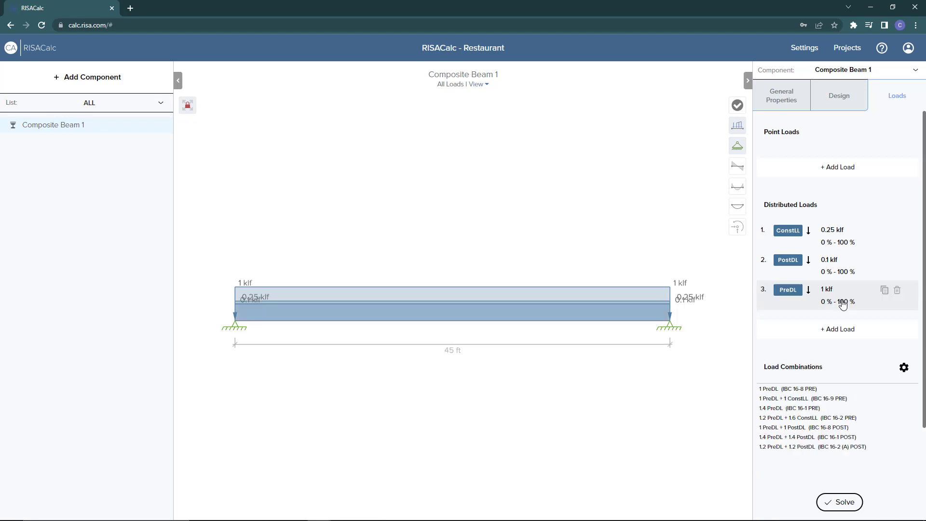
{"action": "left_click", "coordinate": [843, 303]}
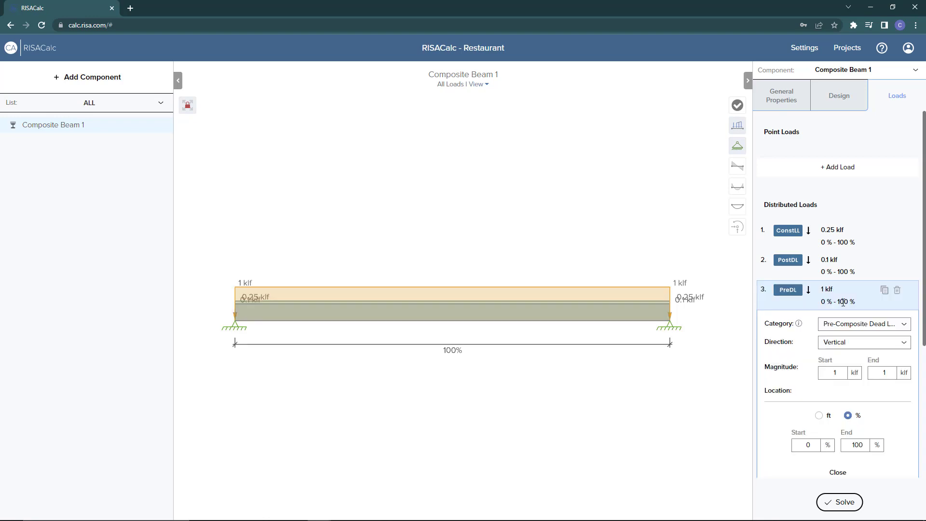
{"action": "left_click", "coordinate": [862, 328]}
{"action": "left_click", "coordinate": [840, 414]}
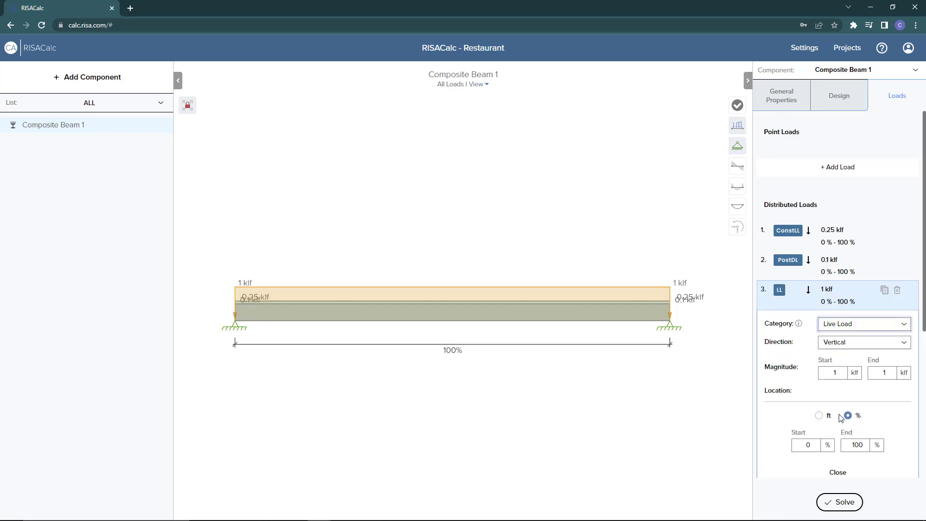
{"action": "left_click", "coordinate": [841, 374]}
{"action": "left_click", "coordinate": [885, 371]}
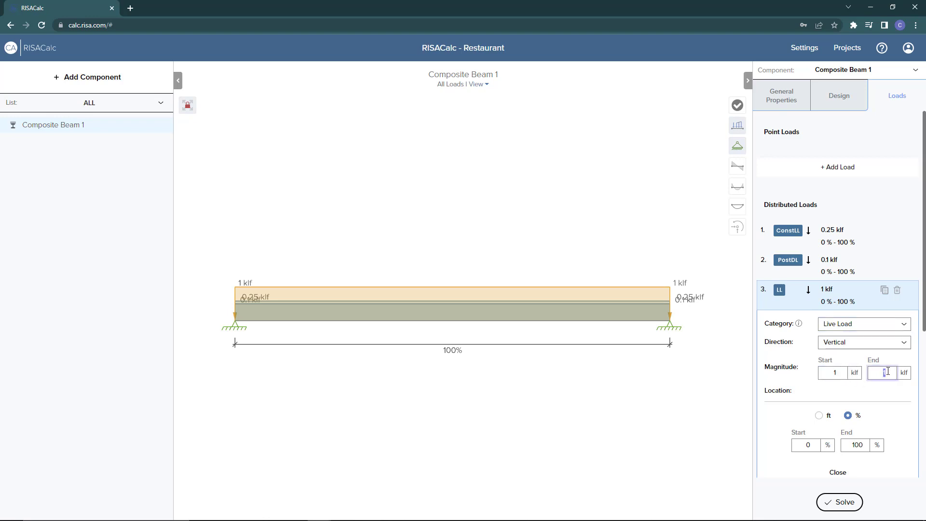
{"action": "left_click", "coordinate": [838, 473]}
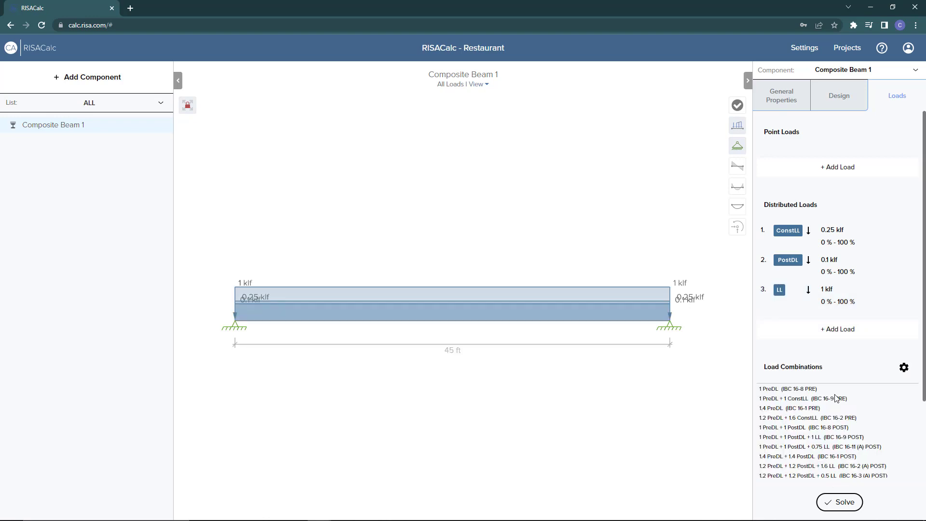
Step: Confirm the load combinations use the IBC 2018 code and close the combination settings
{"action": "scroll", "coordinate": [837, 398], "scroll_direction": "down", "scroll_amount": 2}
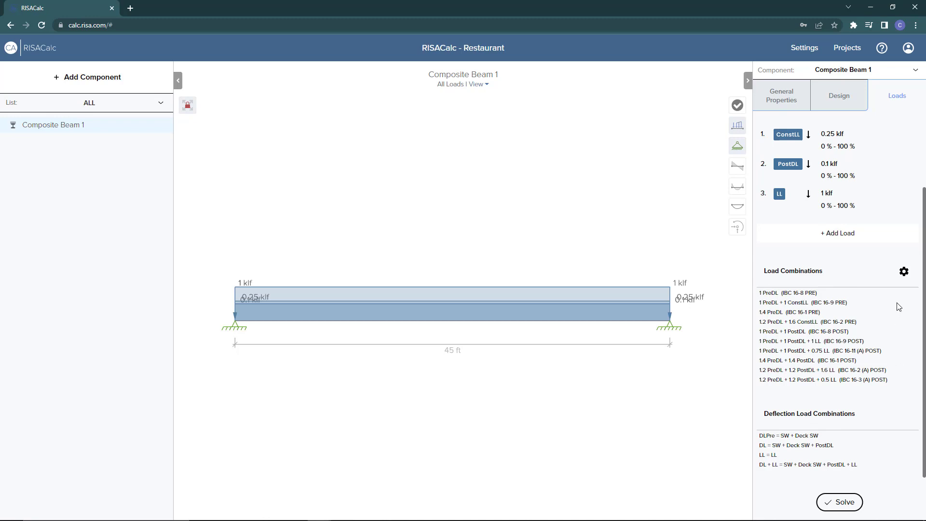
{"action": "left_click", "coordinate": [904, 273]}
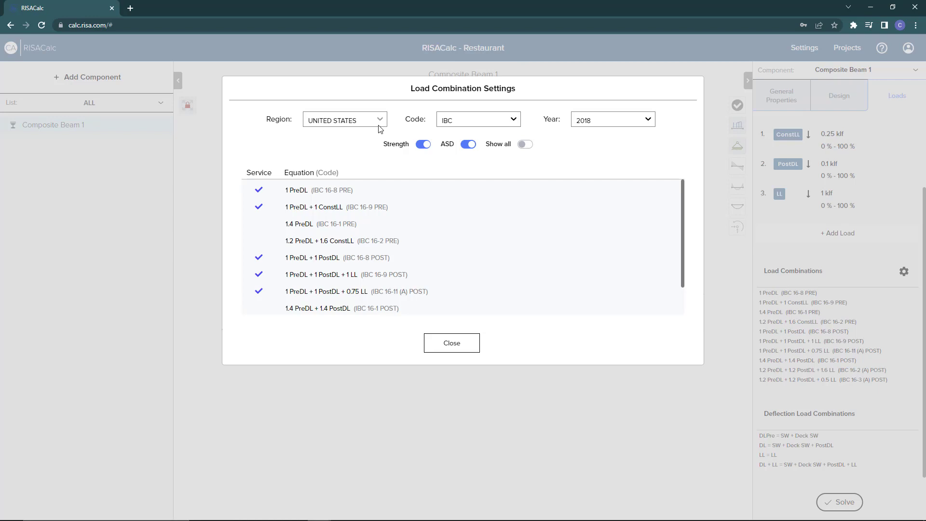
{"action": "left_click", "coordinate": [515, 123]}
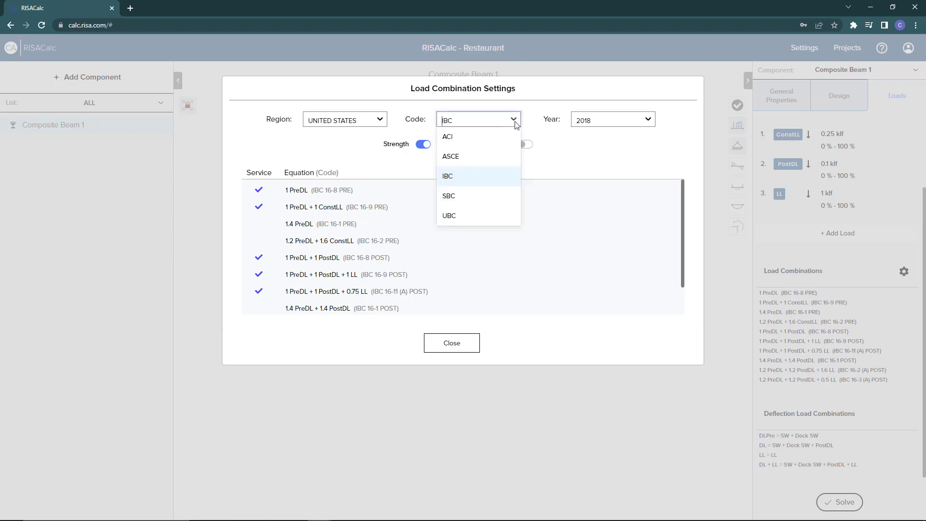
{"action": "left_click", "coordinate": [515, 122]}
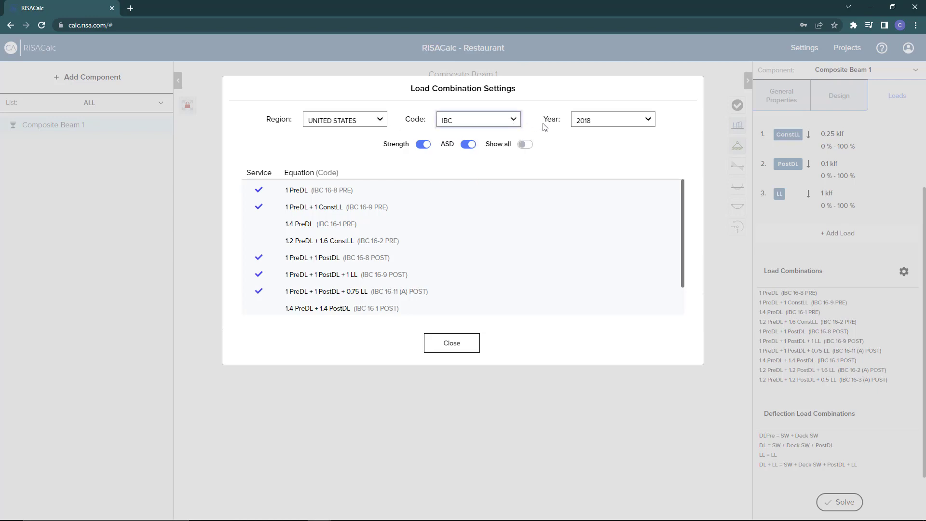
{"action": "left_click", "coordinate": [649, 122]}
{"action": "left_click", "coordinate": [650, 122]}
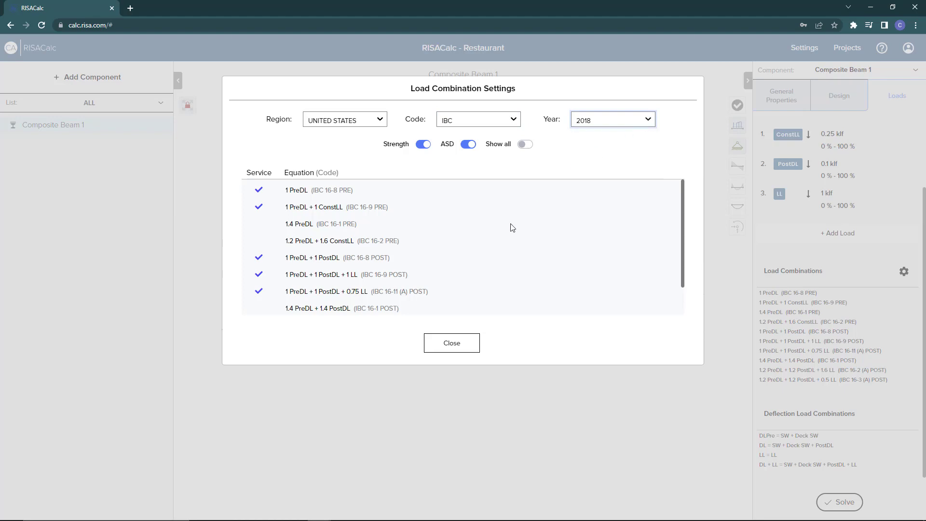
{"action": "left_click", "coordinate": [465, 345]}
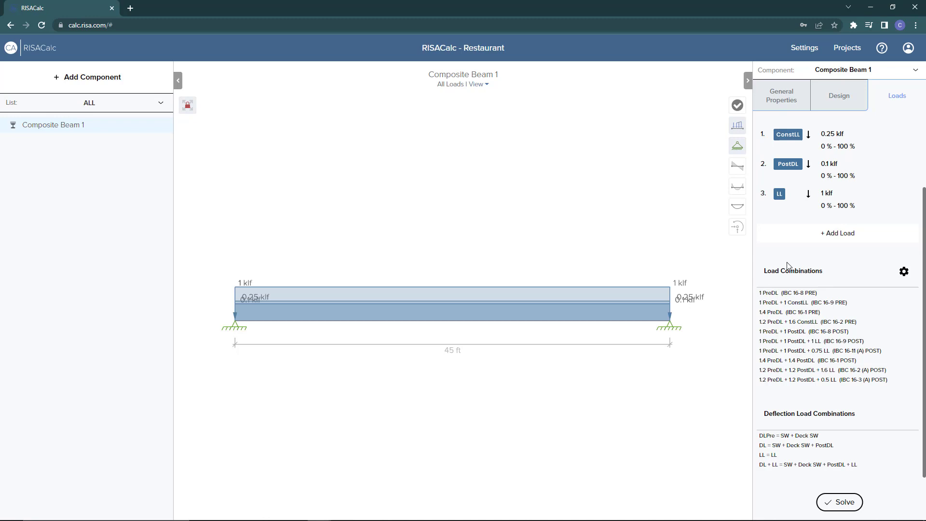
Step: Solve the beam (W21X55, 26 studs, 0.795 code check) and inspect its shear and moment diagrams
{"action": "left_click", "coordinate": [845, 503]}
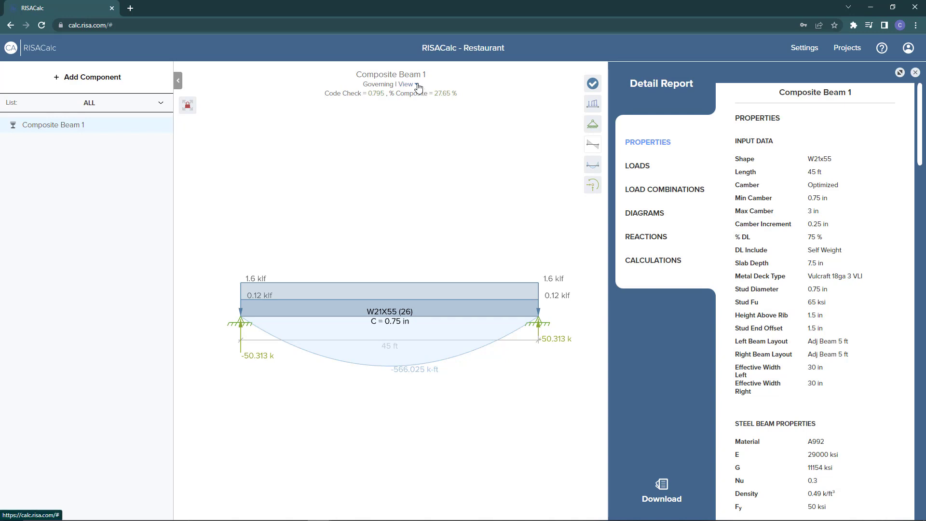
{"action": "left_click", "coordinate": [417, 87]}
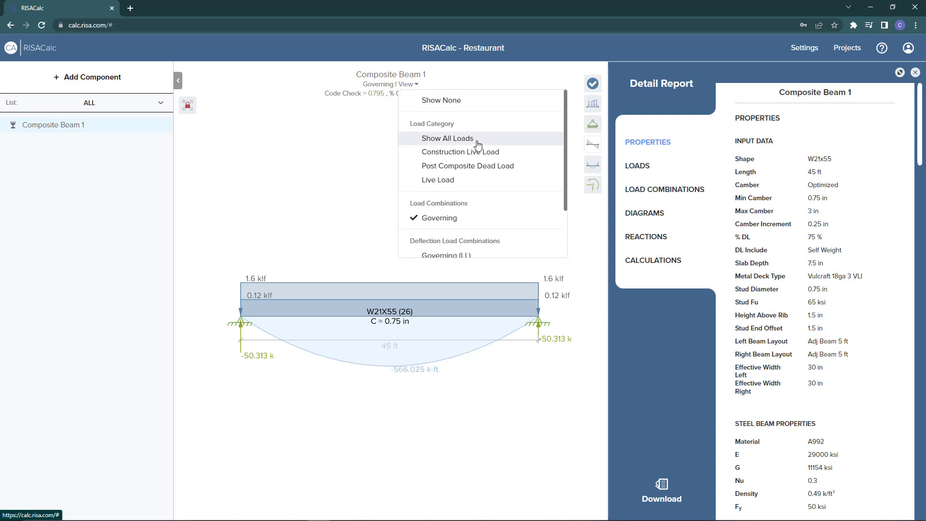
{"action": "left_click", "coordinate": [342, 121]}
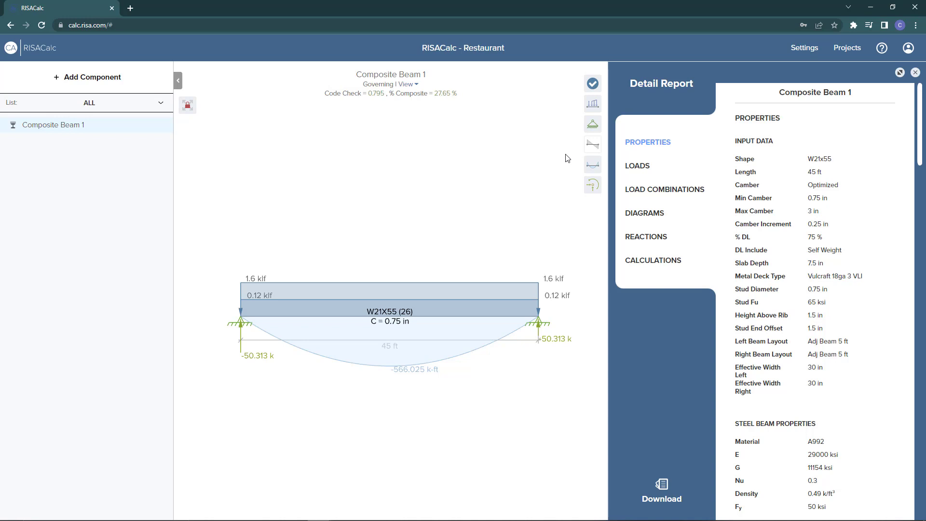
{"action": "left_click", "coordinate": [593, 148]}
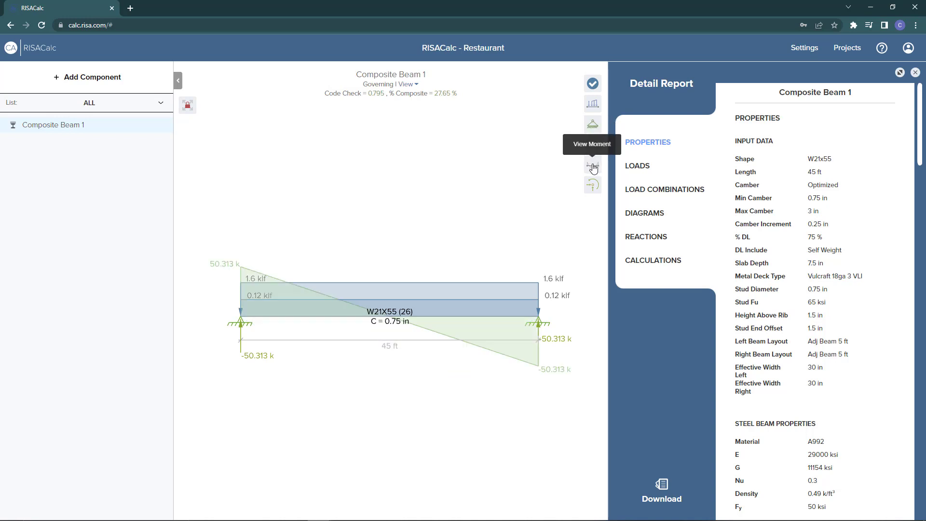
{"action": "left_click", "coordinate": [593, 166]}
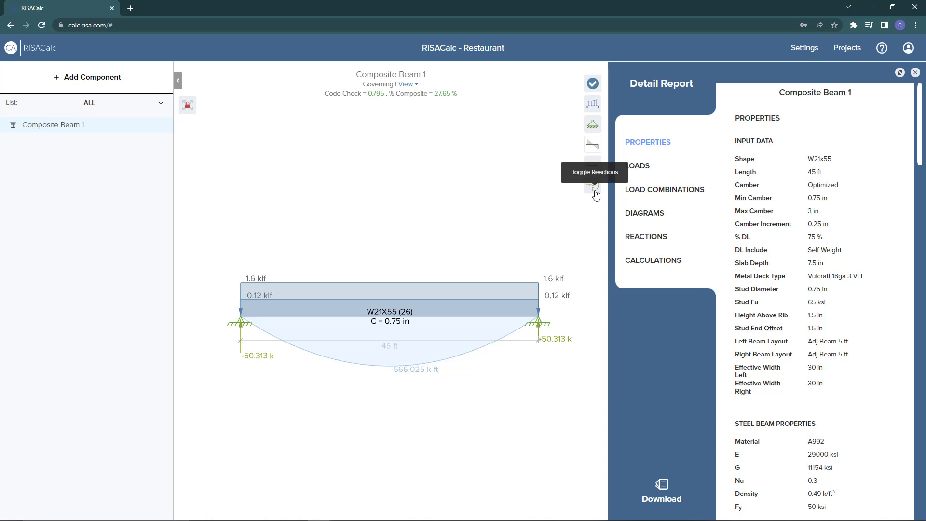
{"action": "left_click", "coordinate": [418, 85]}
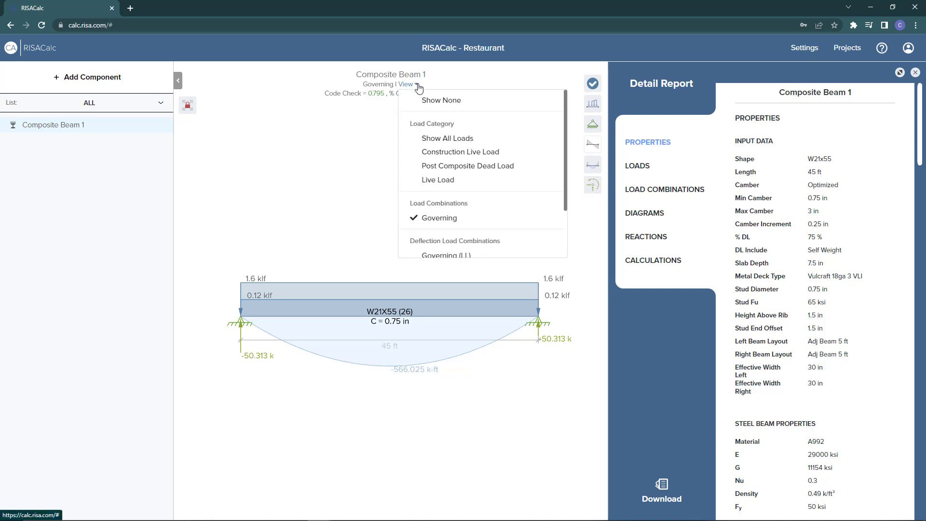
{"action": "scroll", "coordinate": [468, 142], "scroll_direction": "down", "scroll_amount": 2}
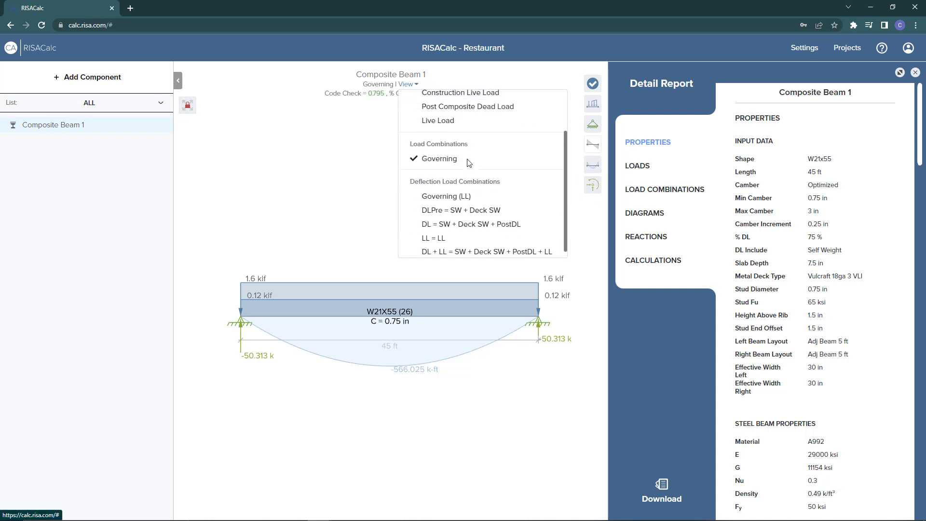
Step: Show the Governing (LL) deflection curve, then step through Loads, Load Combinations and Calculations in the report
{"action": "left_click", "coordinate": [469, 193]}
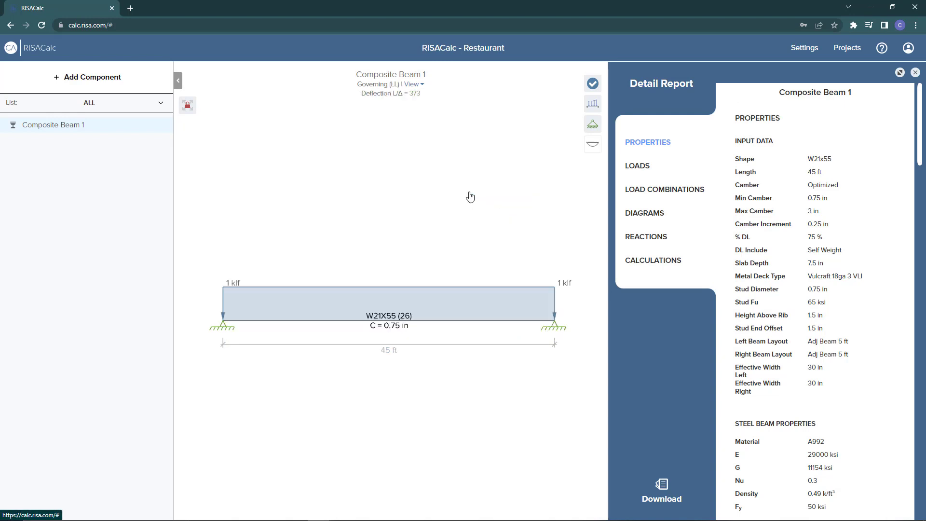
{"action": "left_click", "coordinate": [599, 153]}
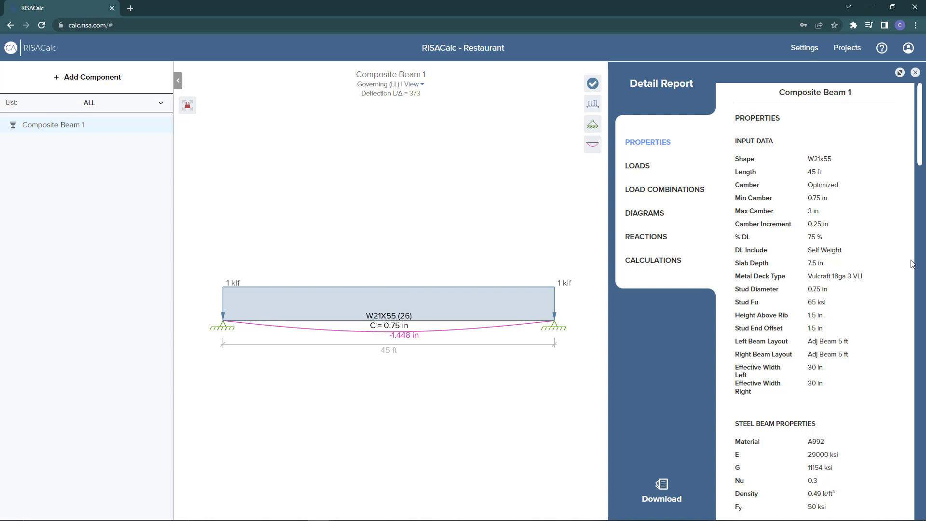
{"action": "left_click", "coordinate": [640, 175]}
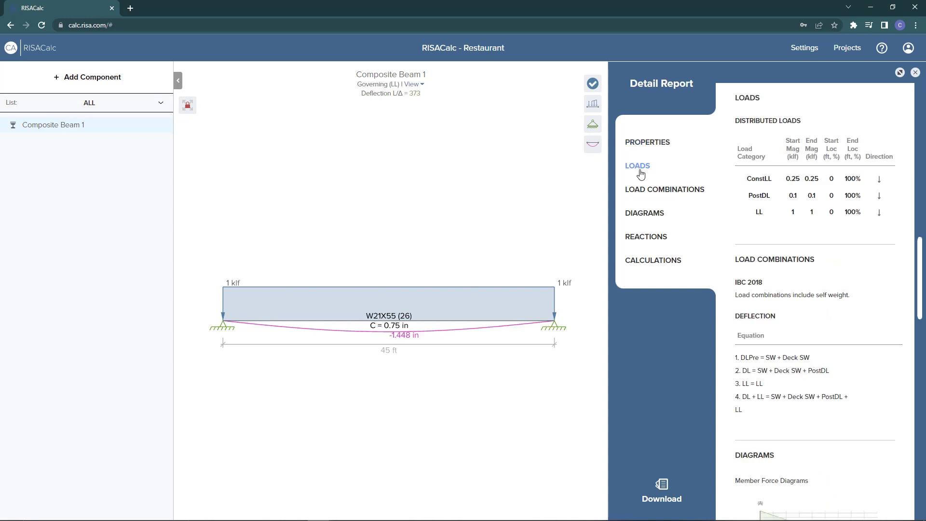
{"action": "left_click", "coordinate": [643, 190]}
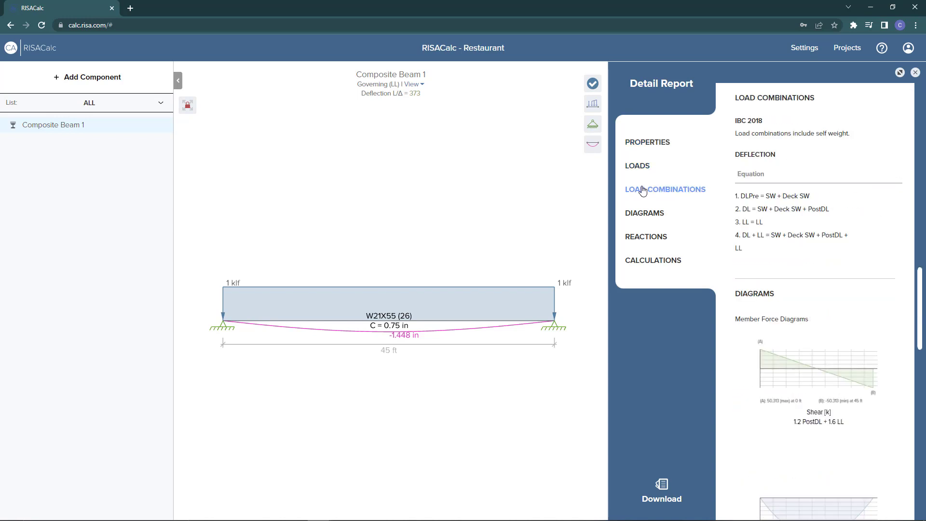
{"action": "left_click", "coordinate": [640, 262]}
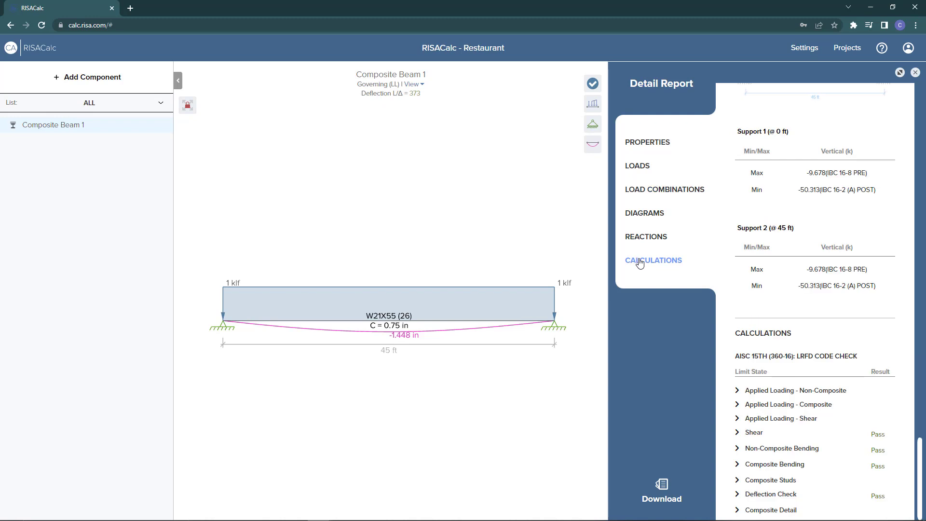
Step: Widen the Detail Report, then review the Composite Bending calculations (unity check 0.795) and collapse them
{"action": "left_click", "coordinate": [900, 73]}
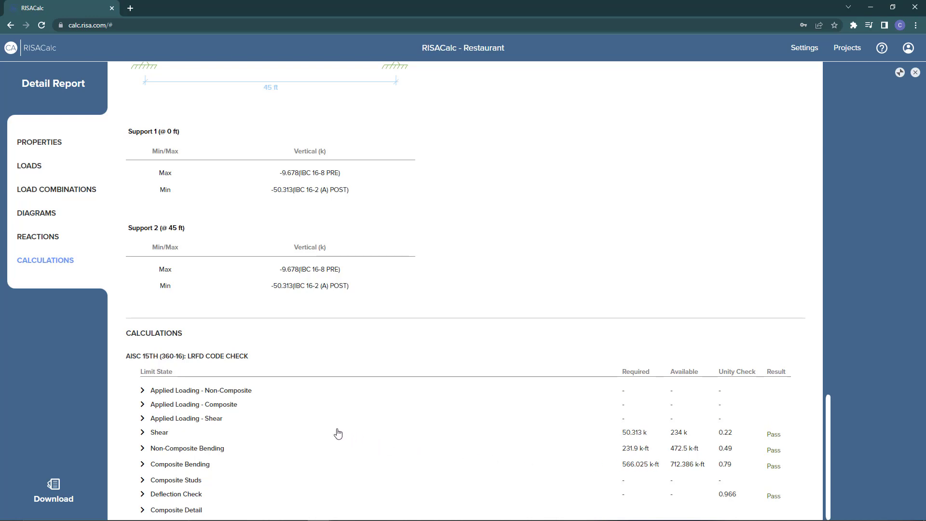
{"action": "left_click", "coordinate": [142, 466]}
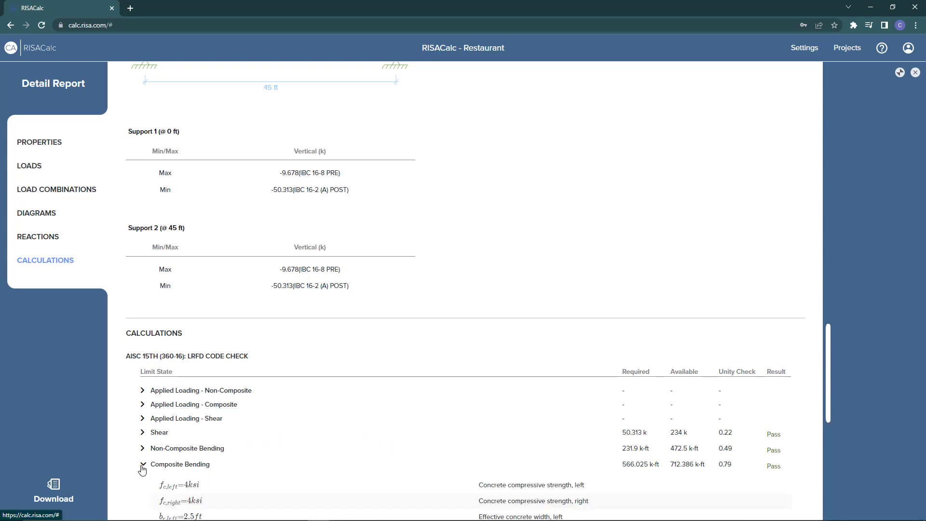
{"action": "scroll", "coordinate": [145, 467], "scroll_direction": "down", "scroll_amount": 4}
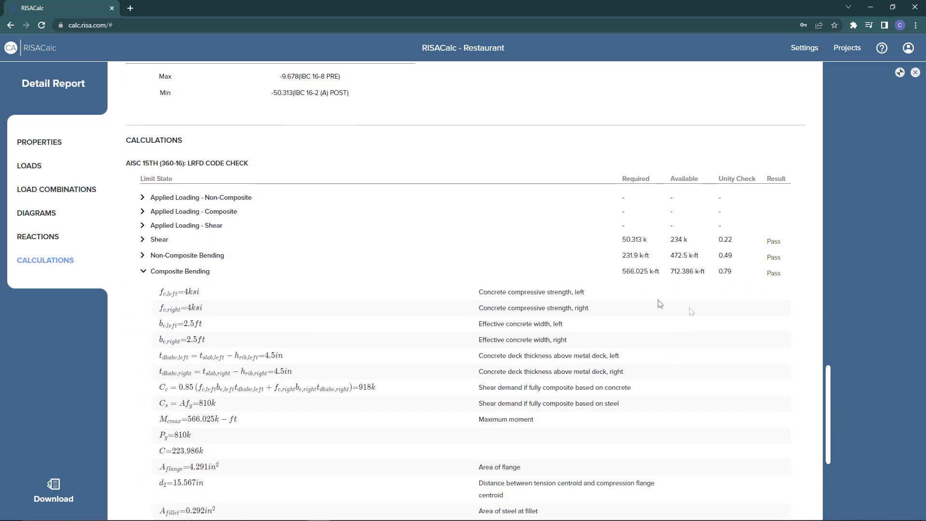
{"action": "scroll", "coordinate": [637, 305], "scroll_direction": "down", "scroll_amount": 4}
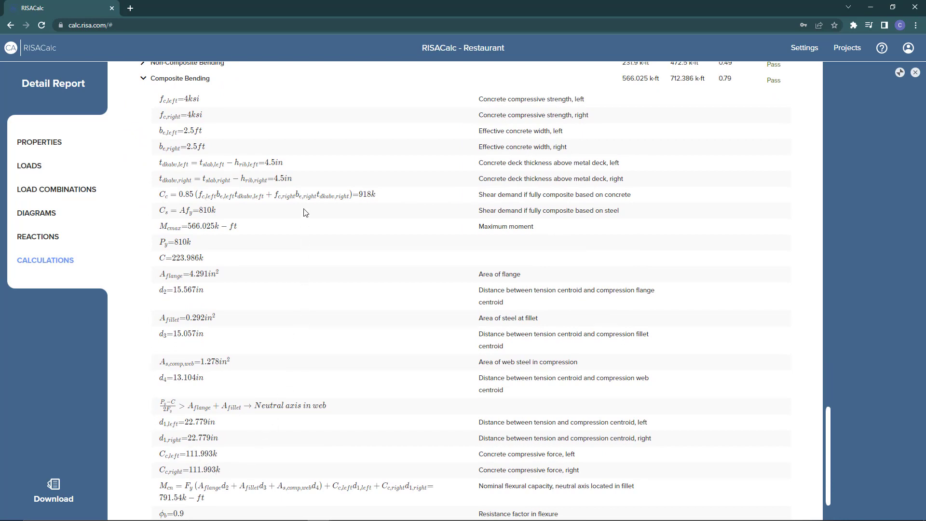
{"action": "scroll", "coordinate": [304, 212], "scroll_direction": "down", "scroll_amount": 2}
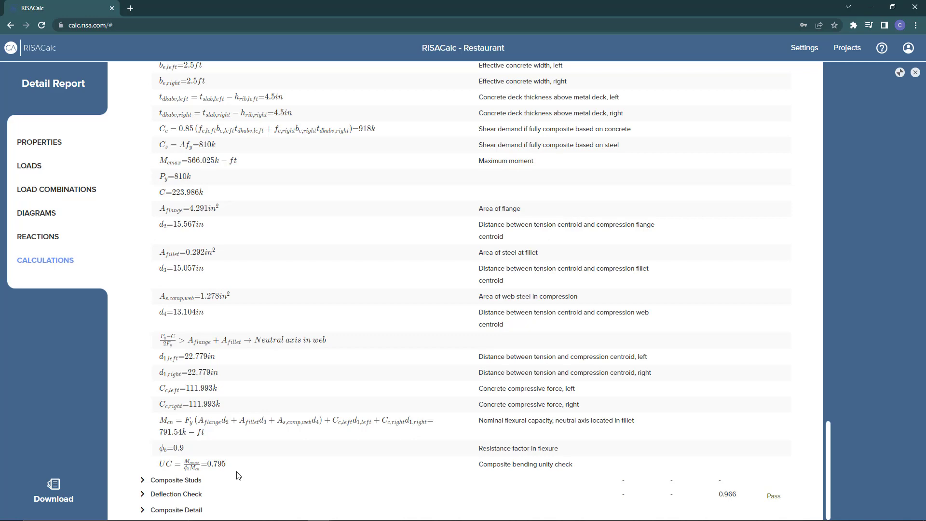
{"action": "scroll", "coordinate": [236, 476], "scroll_direction": "up", "scroll_amount": 3}
{"action": "left_click", "coordinate": [142, 154]}
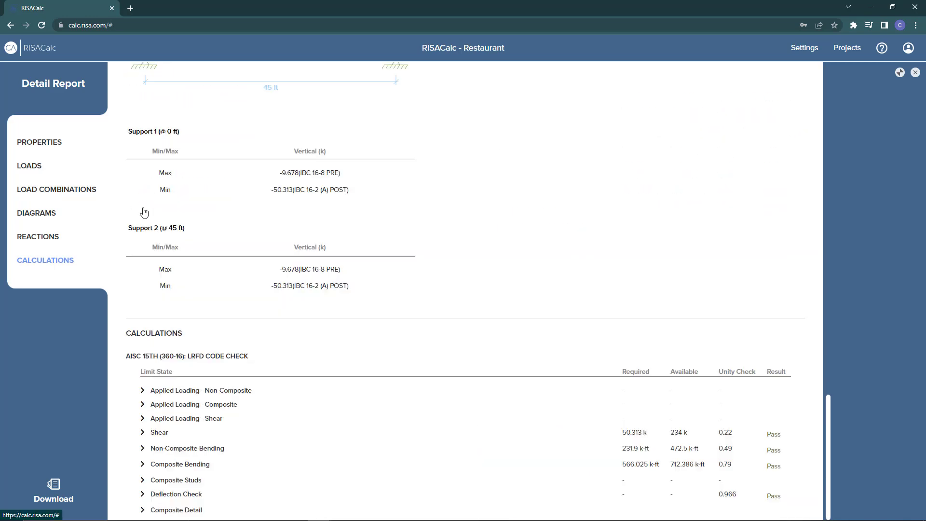
Step: Show Composite Studs (0.75 in diameter), Deflection Check (LL 1.448 in, 0.966 unity) and the W21X55 composite detail
{"action": "left_click", "coordinate": [143, 481]}
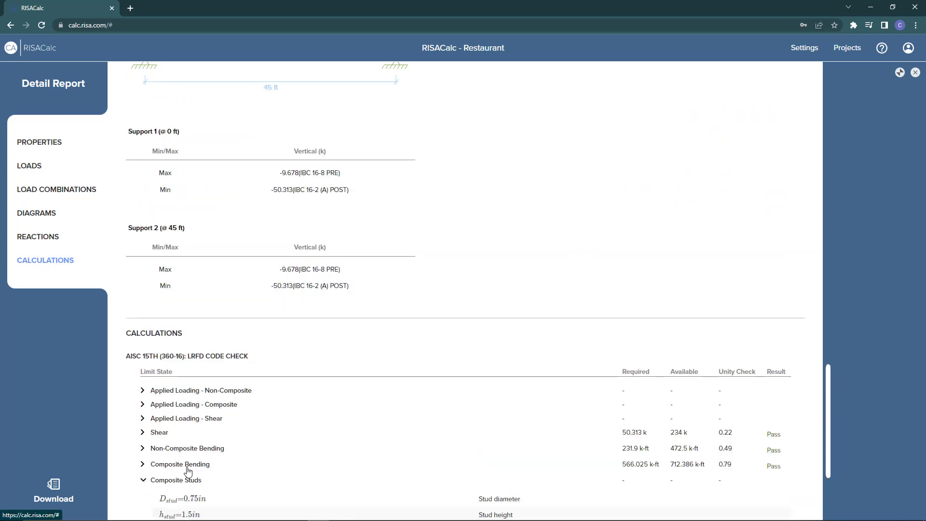
{"action": "scroll", "coordinate": [192, 468], "scroll_direction": "down", "scroll_amount": 4}
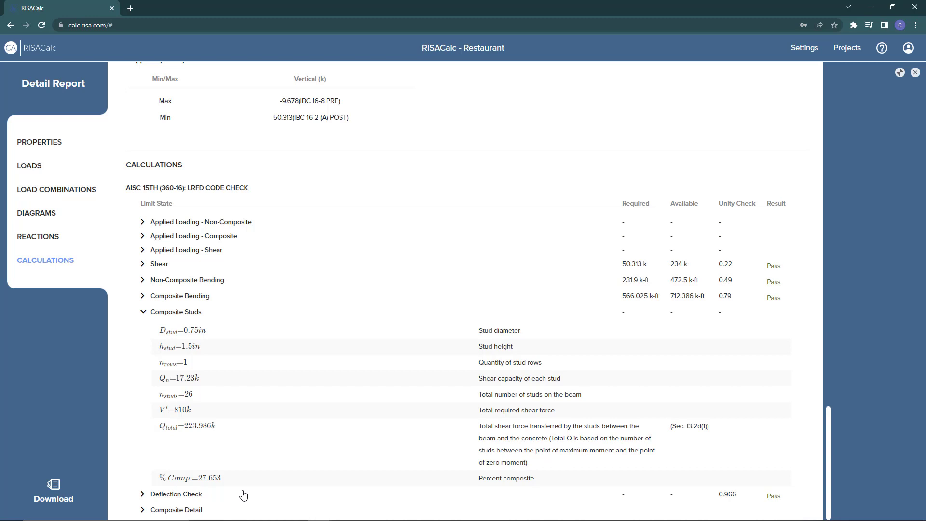
{"action": "left_click", "coordinate": [142, 494]}
{"action": "scroll", "coordinate": [251, 436], "scroll_direction": "down", "scroll_amount": 2}
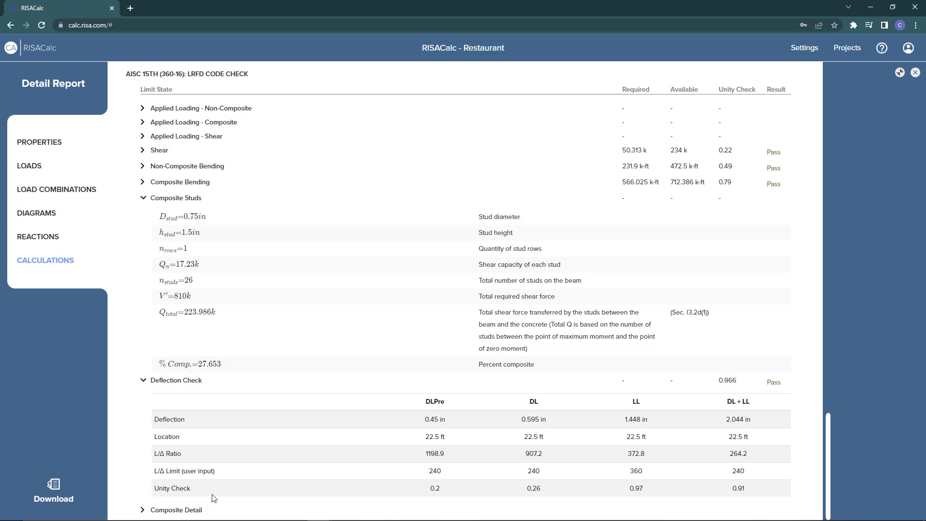
{"action": "left_click", "coordinate": [189, 511]}
{"action": "scroll", "coordinate": [213, 487], "scroll_direction": "down", "scroll_amount": 2}
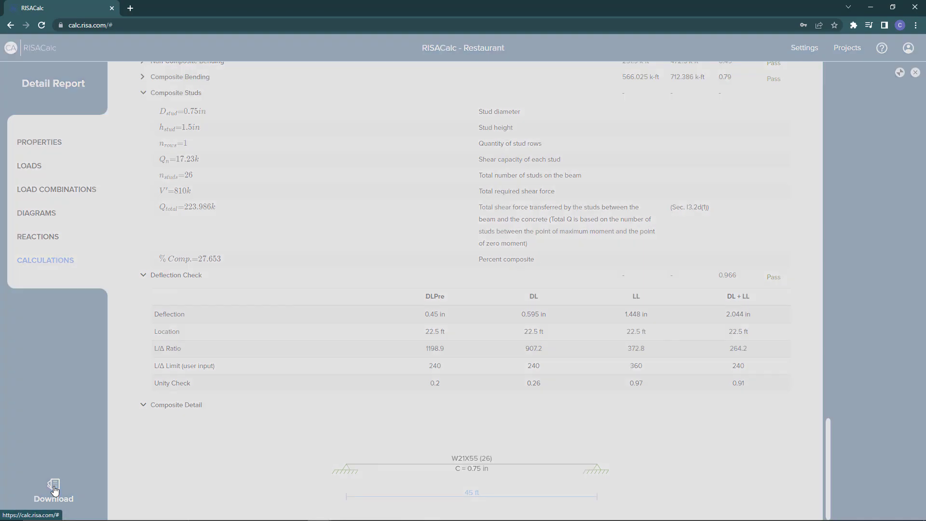
Step: Generate 'RISACalc - Restaurant - Composite Beam 1.pdf' with Select All and Include All, then open it
{"action": "left_click", "coordinate": [54, 486]}
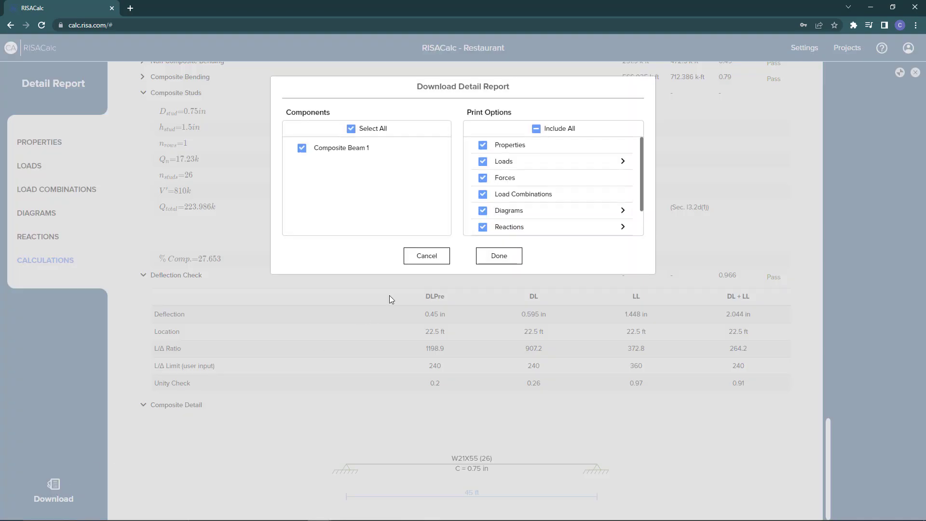
{"action": "left_click", "coordinate": [497, 256]}
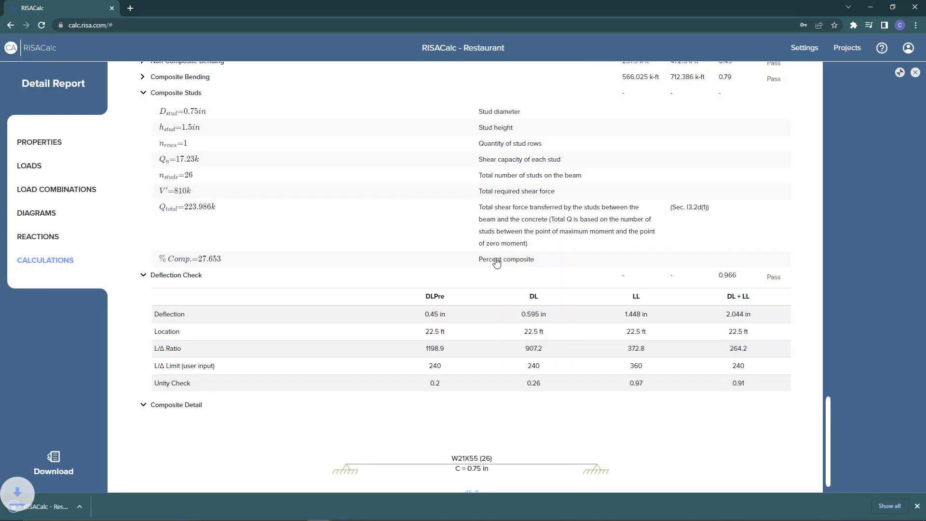
{"action": "left_click", "coordinate": [77, 506]}
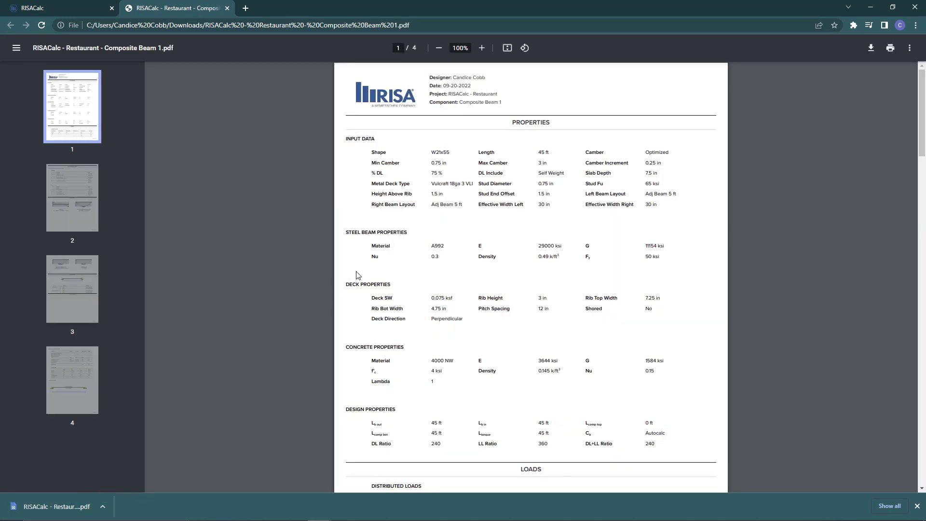
Step: View report pages 2, 3 and 4, ending on the LRFD code check and deflection table
{"action": "left_click", "coordinate": [63, 207]}
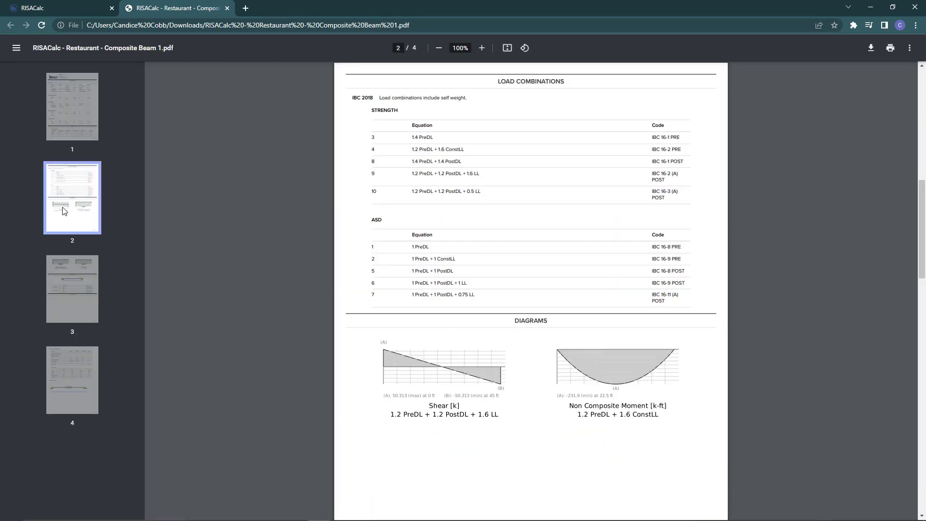
{"action": "left_click", "coordinate": [70, 311]}
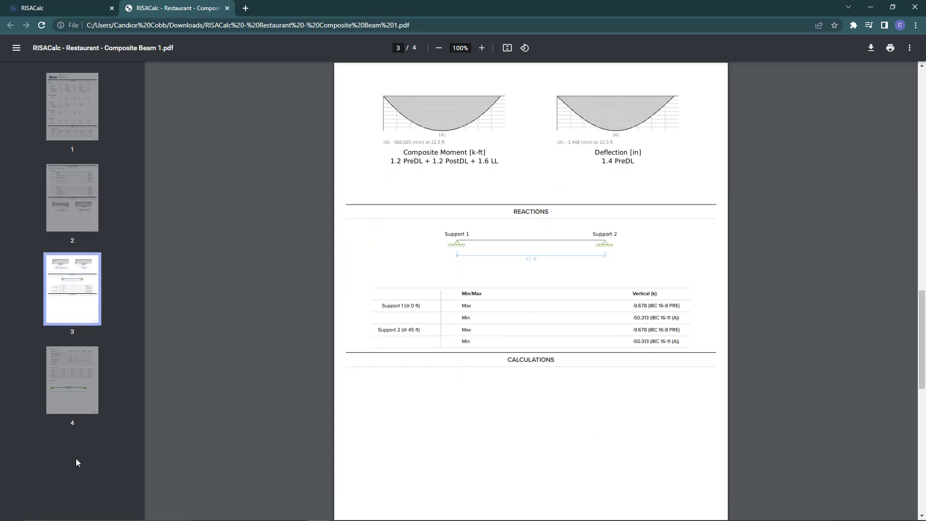
{"action": "left_click", "coordinate": [86, 381]}
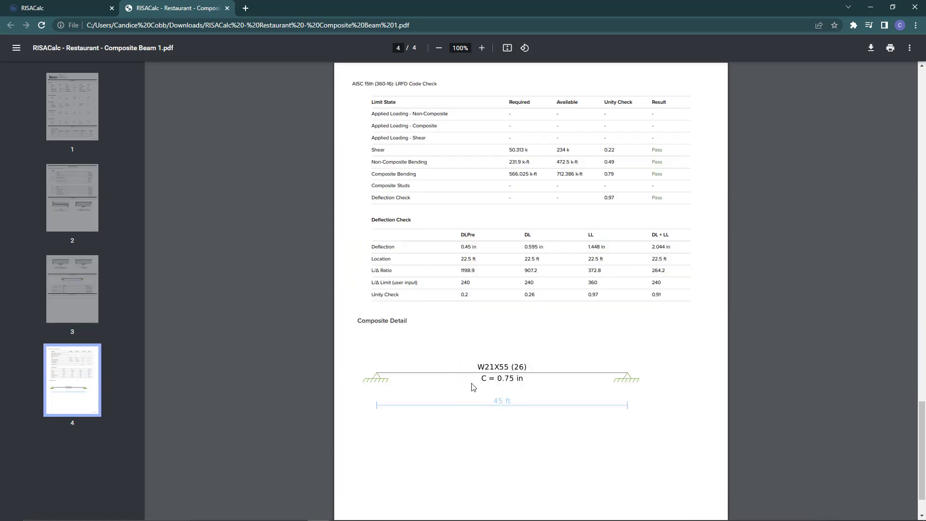
Step: Return to RISACalc and close the Detail Report to show the solved beam (-1.448 in deflection)
{"action": "left_click", "coordinate": [77, 8]}
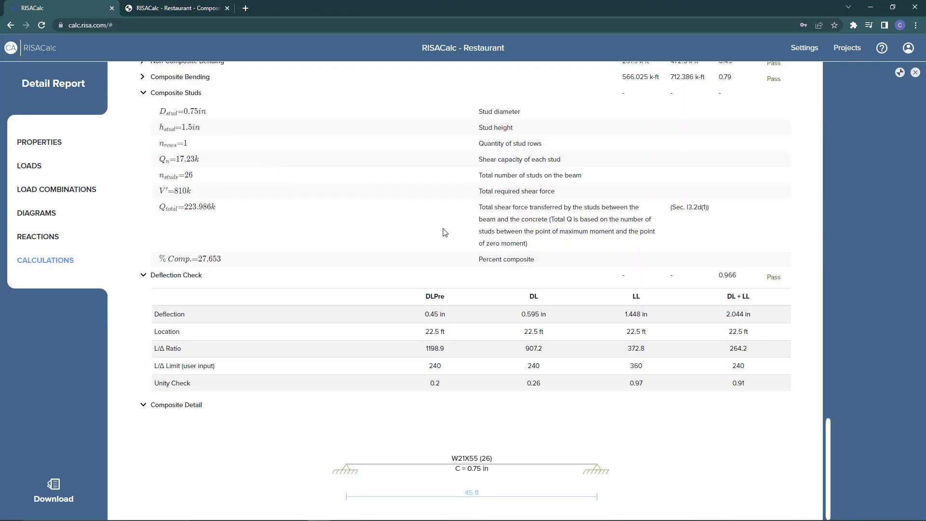
{"action": "left_click", "coordinate": [912, 74]}
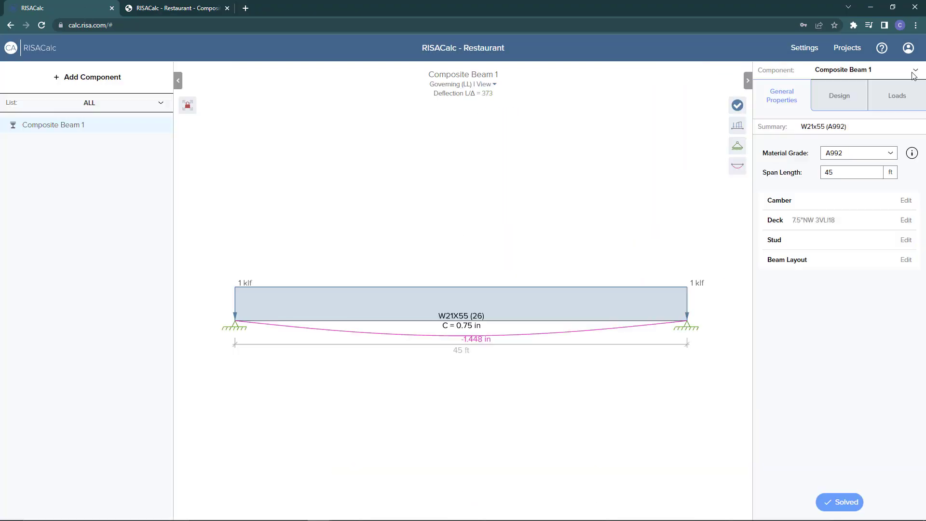